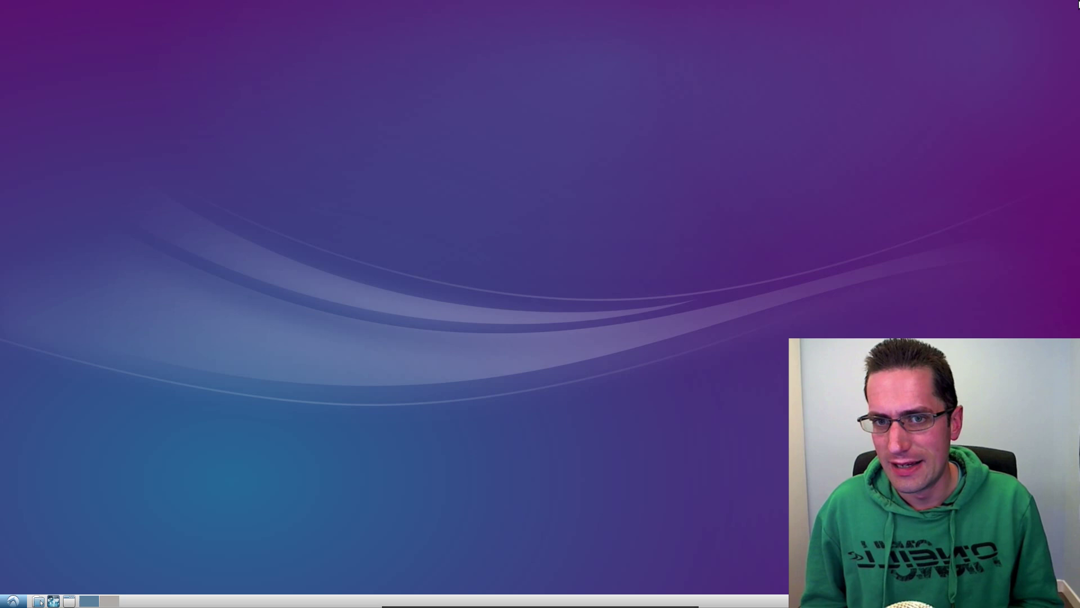
Launch Firefox, the file manager on the home folder, and the task manager
{"action": "left_click", "coordinate": [54, 601]}
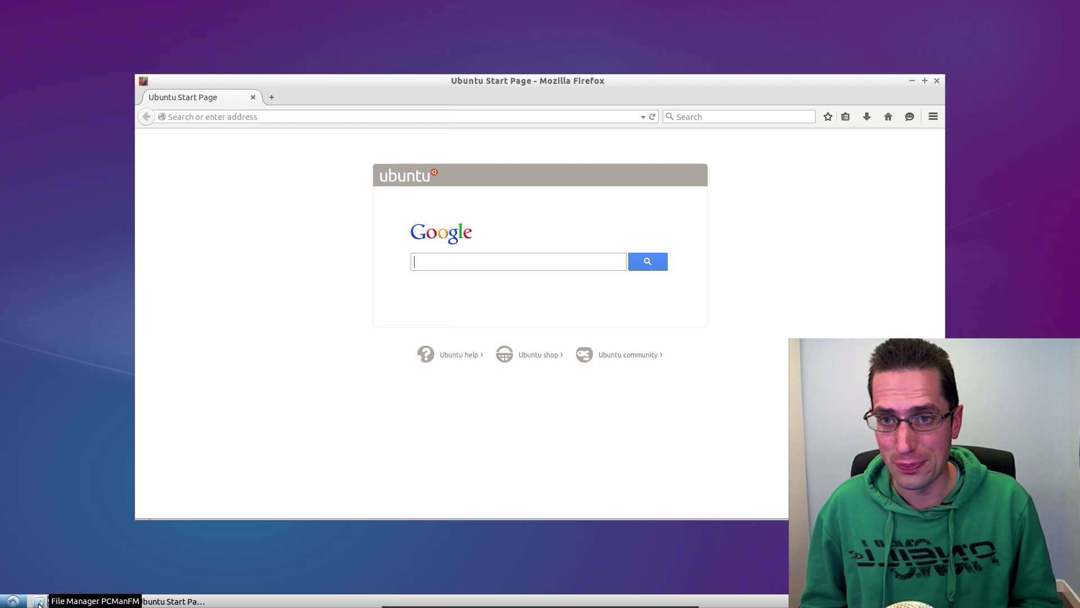
{"action": "left_click", "coordinate": [38, 602]}
{"action": "left_click", "coordinate": [12, 601]}
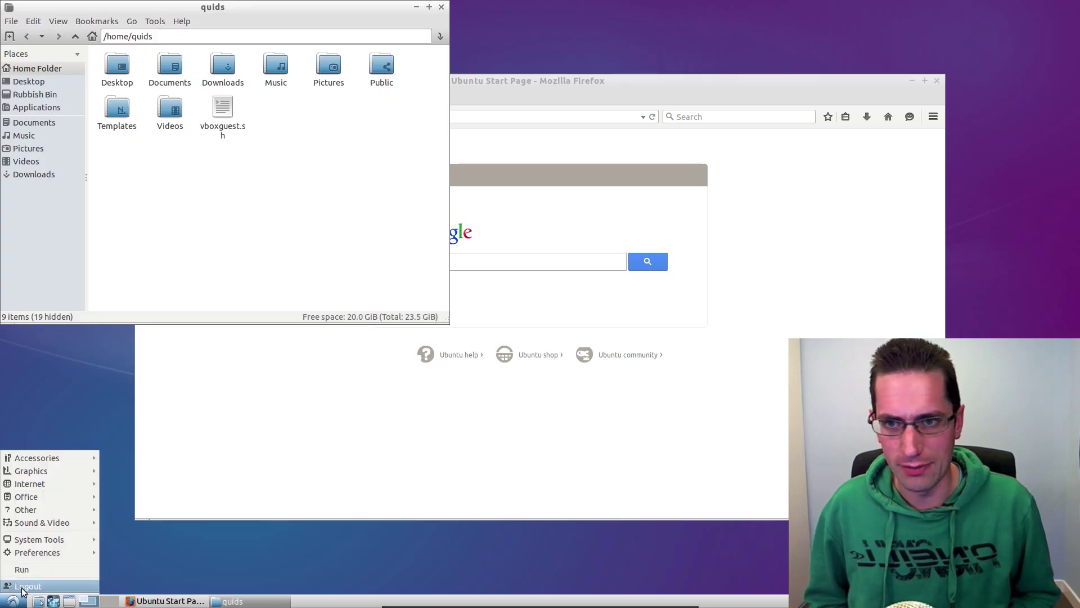
{"action": "mouse_move", "coordinate": [79, 541]}
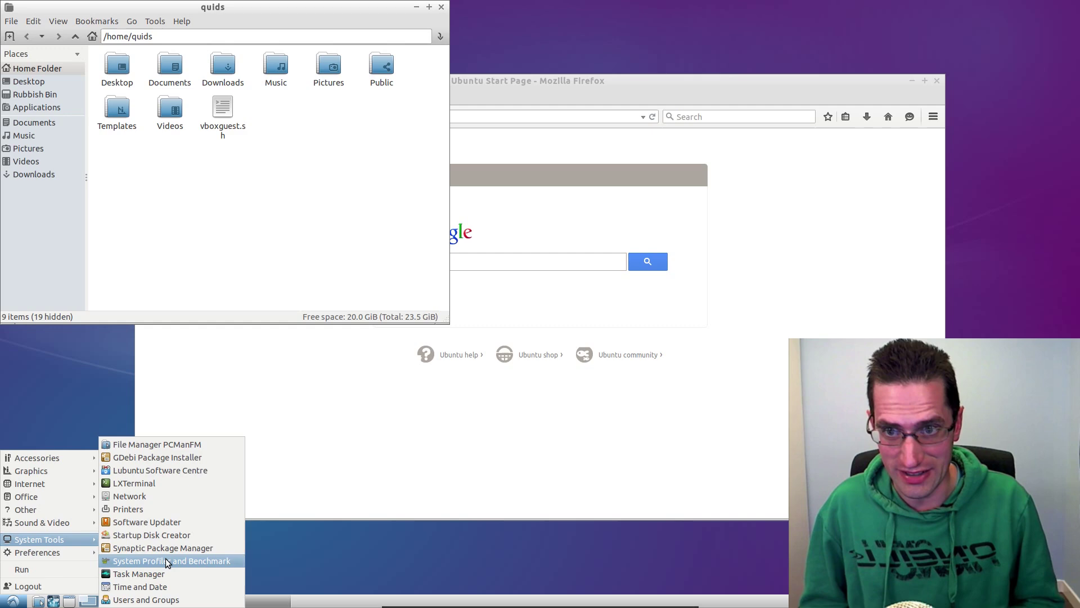
{"action": "left_click", "coordinate": [170, 573]}
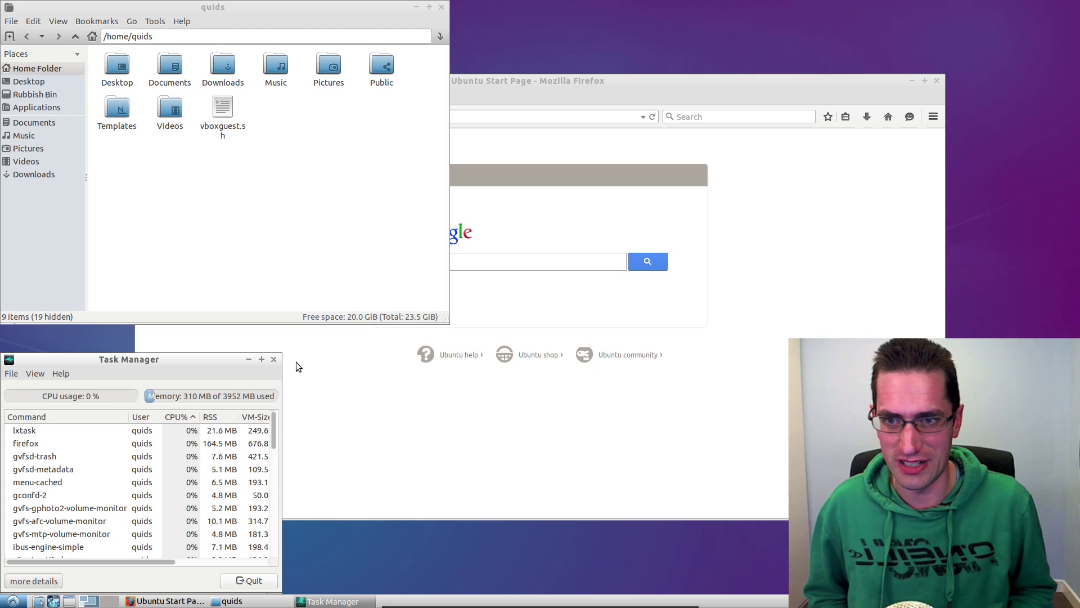
Close the browser, file manager and task manager windows
{"action": "left_click", "coordinate": [936, 81]}
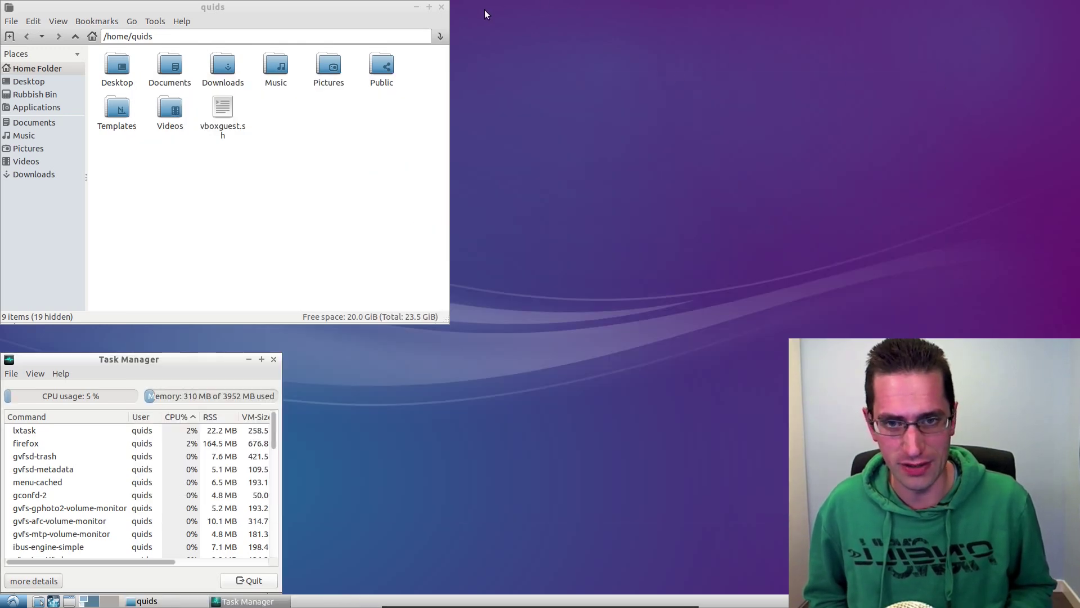
{"action": "left_click", "coordinate": [441, 6]}
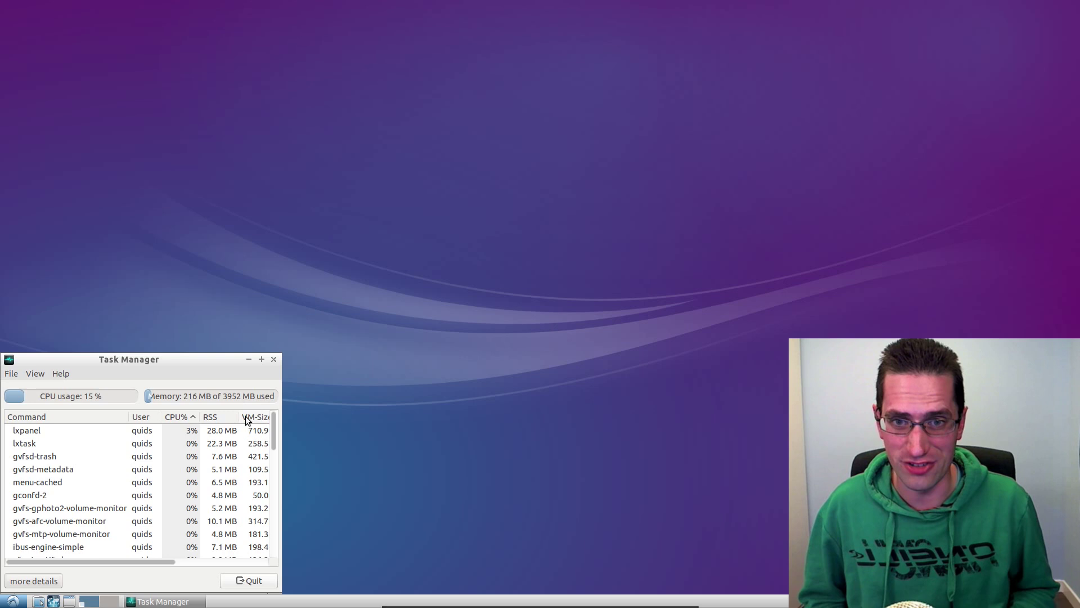
{"action": "left_click", "coordinate": [273, 361]}
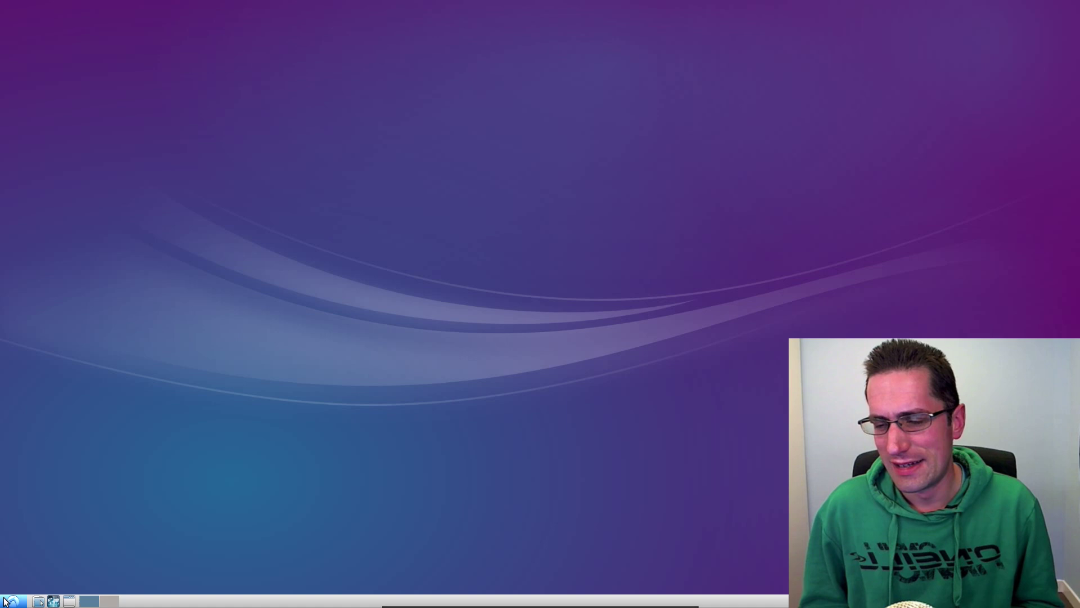
Start AbiWord and then Gnumeric from the applications menu
{"action": "left_click", "coordinate": [13, 600]}
{"action": "mouse_move", "coordinate": [41, 496]}
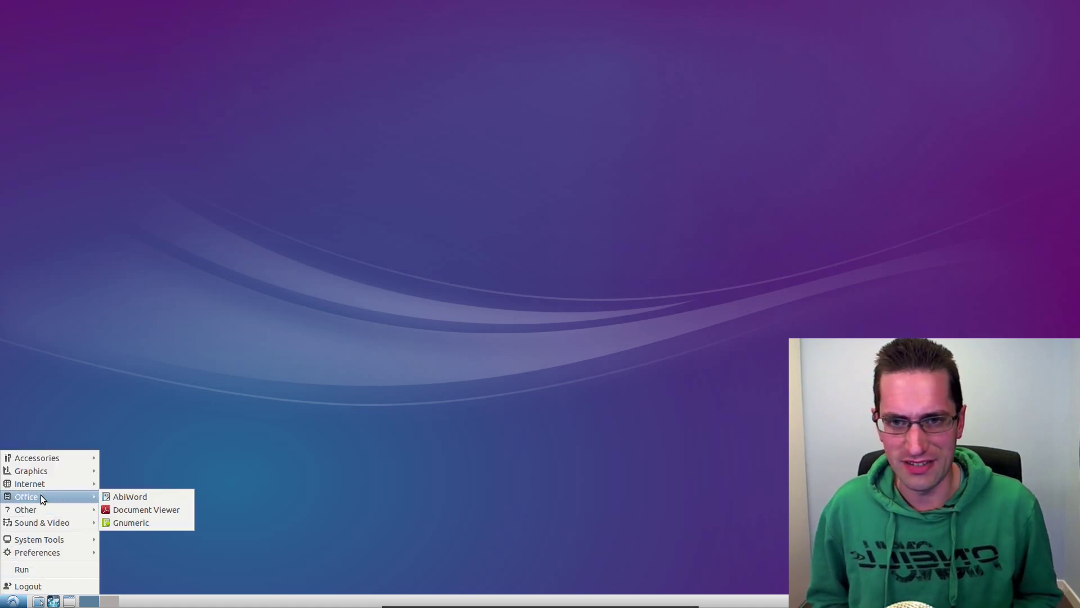
{"action": "left_click", "coordinate": [120, 500]}
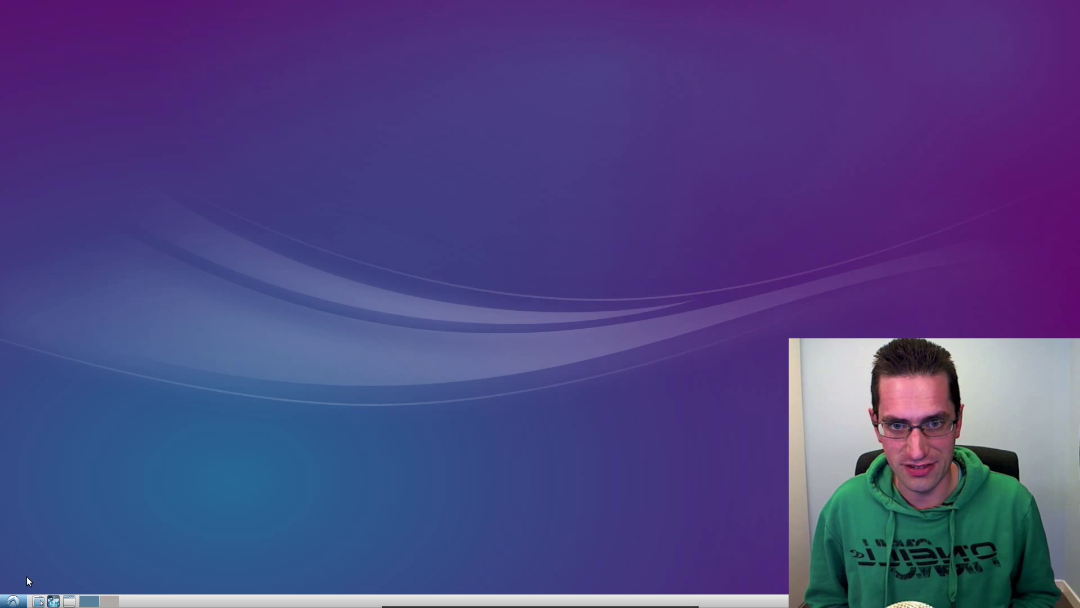
{"action": "left_click", "coordinate": [11, 601]}
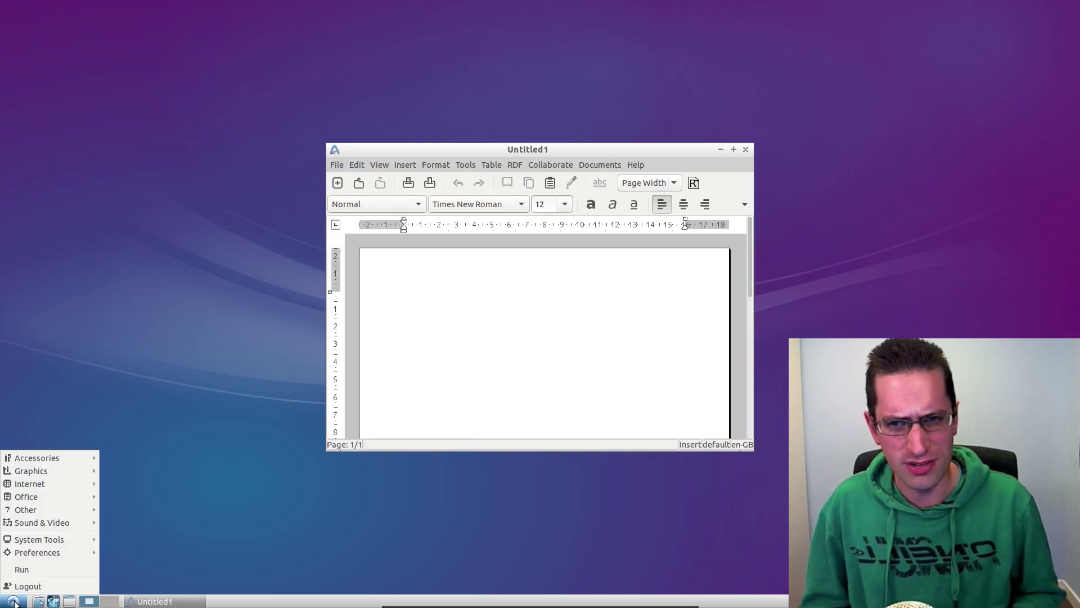
{"action": "mouse_move", "coordinate": [85, 498]}
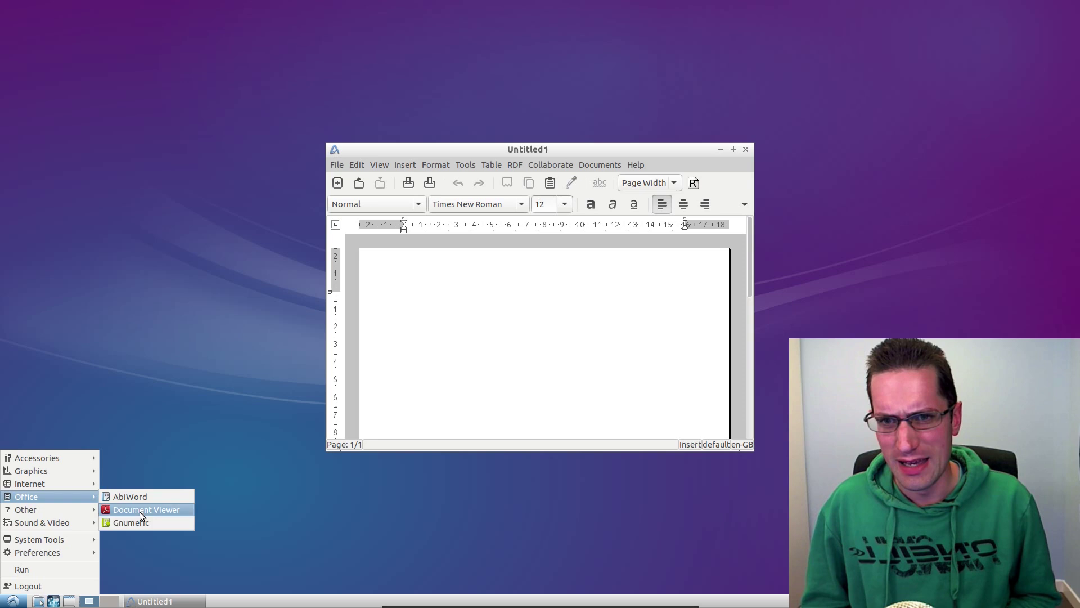
{"action": "left_click", "coordinate": [140, 512]}
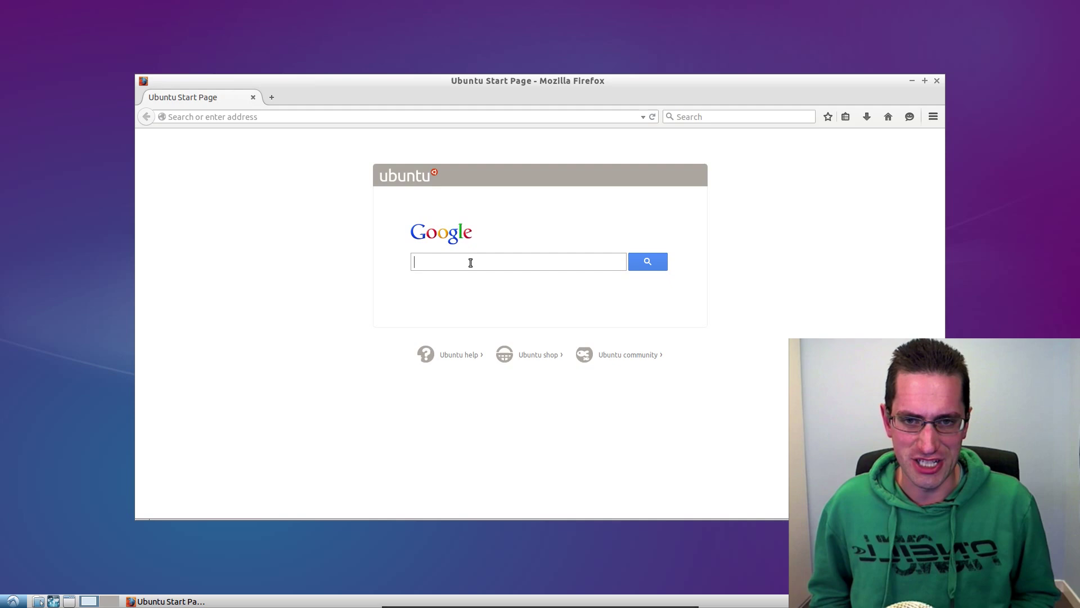
Search Google for lxqt and open the LXQt project website result
{"action": "type", "text": "qt"}
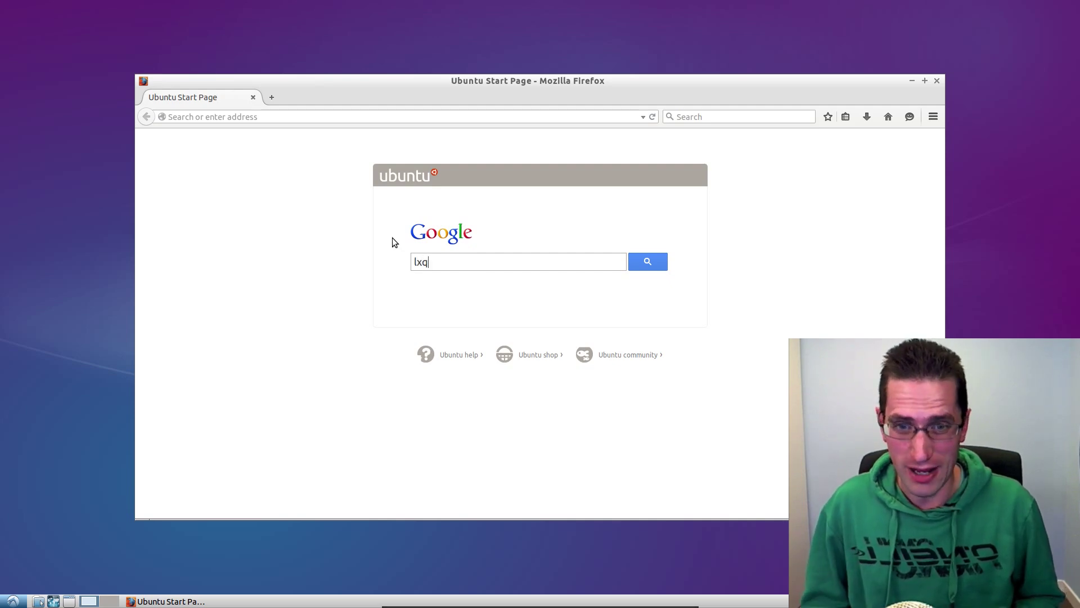
{"action": "key", "text": "Return"}
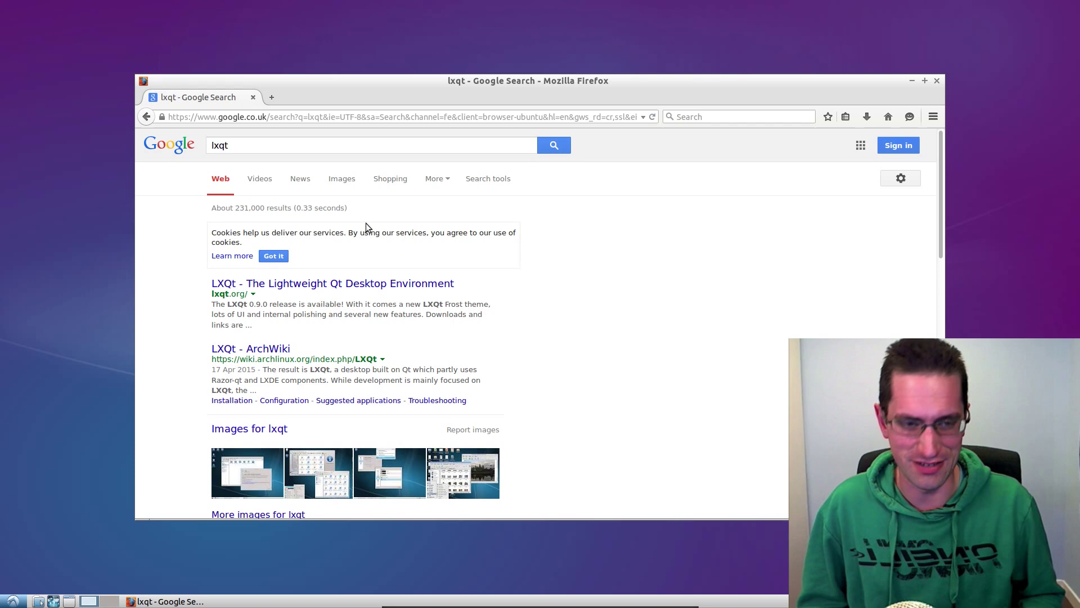
{"action": "left_click", "coordinate": [339, 283]}
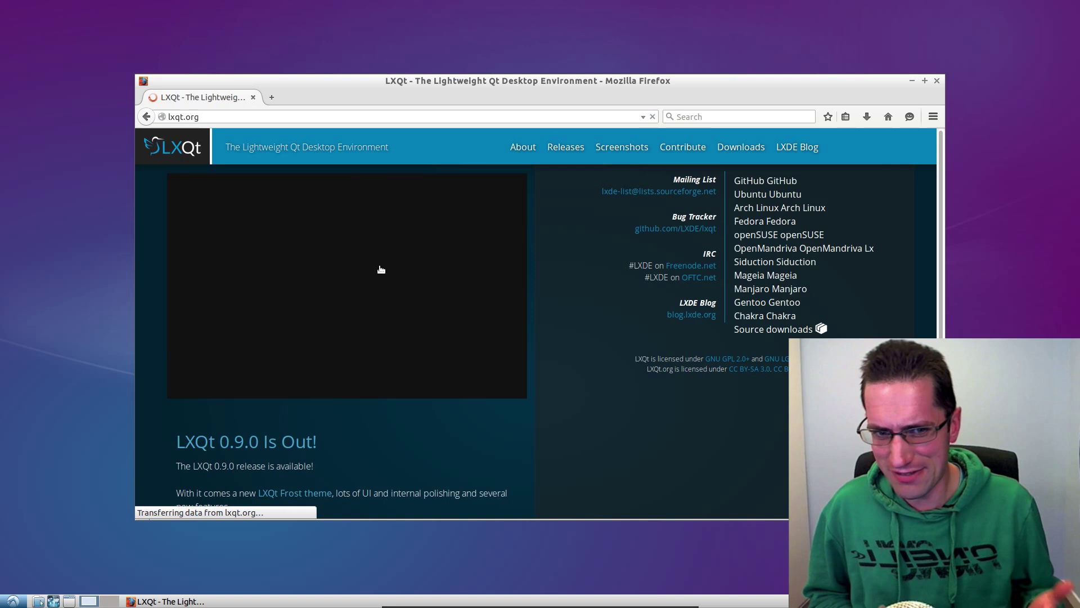
Scroll through the LXQt homepage, then go to its Screenshots page
{"action": "scroll", "coordinate": [382, 269], "scroll_direction": "down", "scroll_amount": 1}
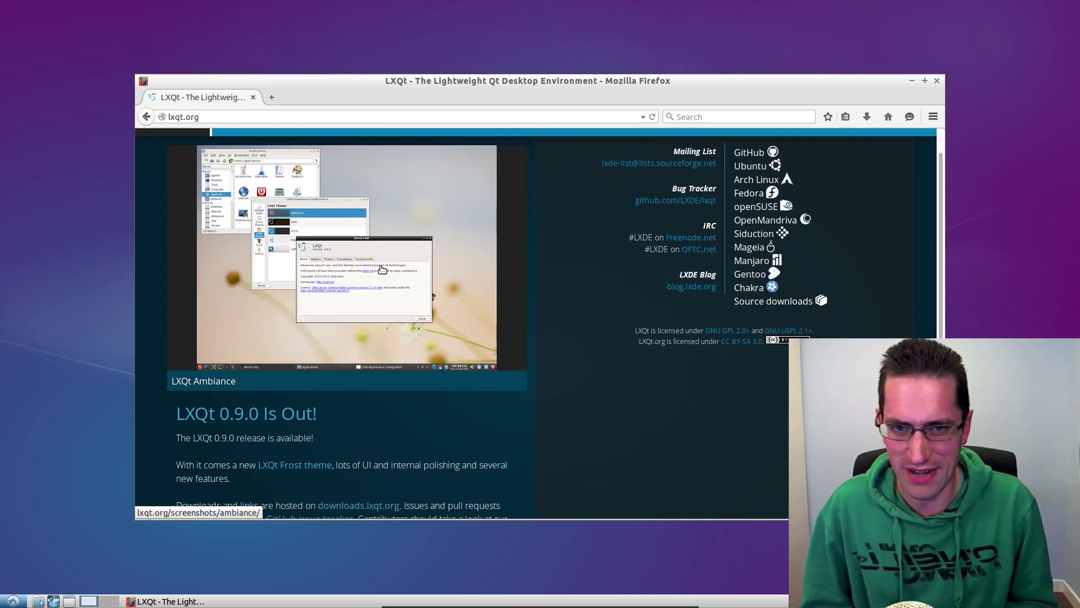
{"action": "scroll", "coordinate": [382, 270], "scroll_direction": "down", "scroll_amount": 4}
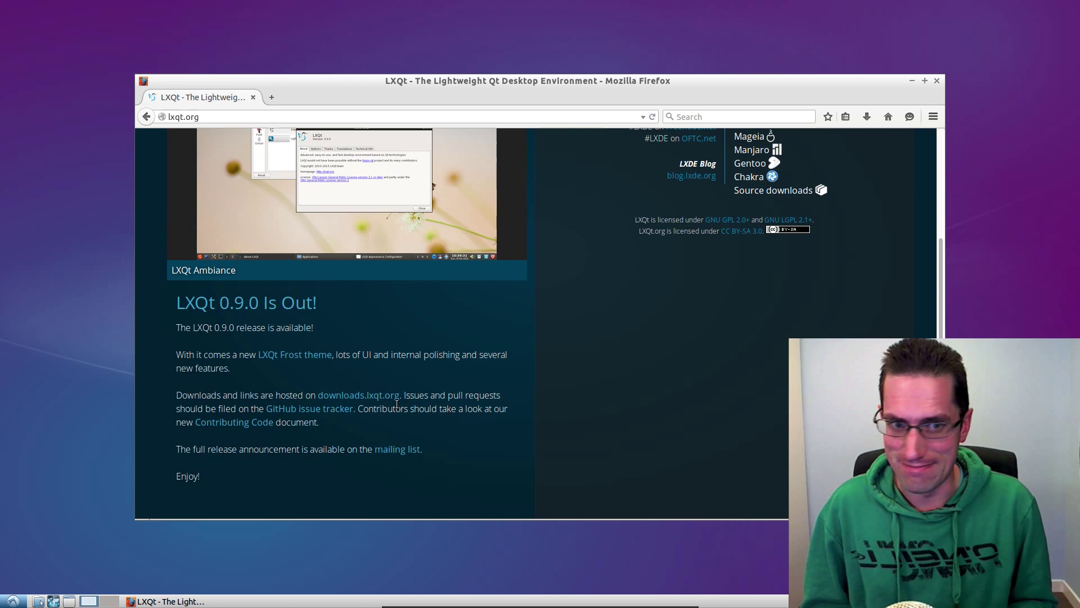
{"action": "scroll", "coordinate": [333, 470], "scroll_direction": "up", "scroll_amount": 5}
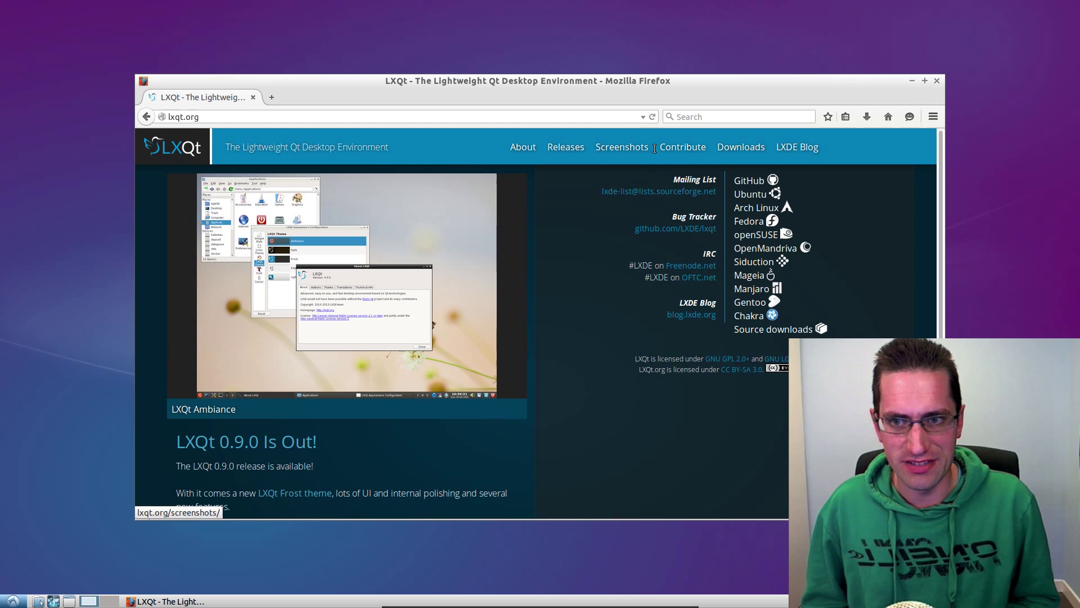
{"action": "left_click", "coordinate": [613, 149]}
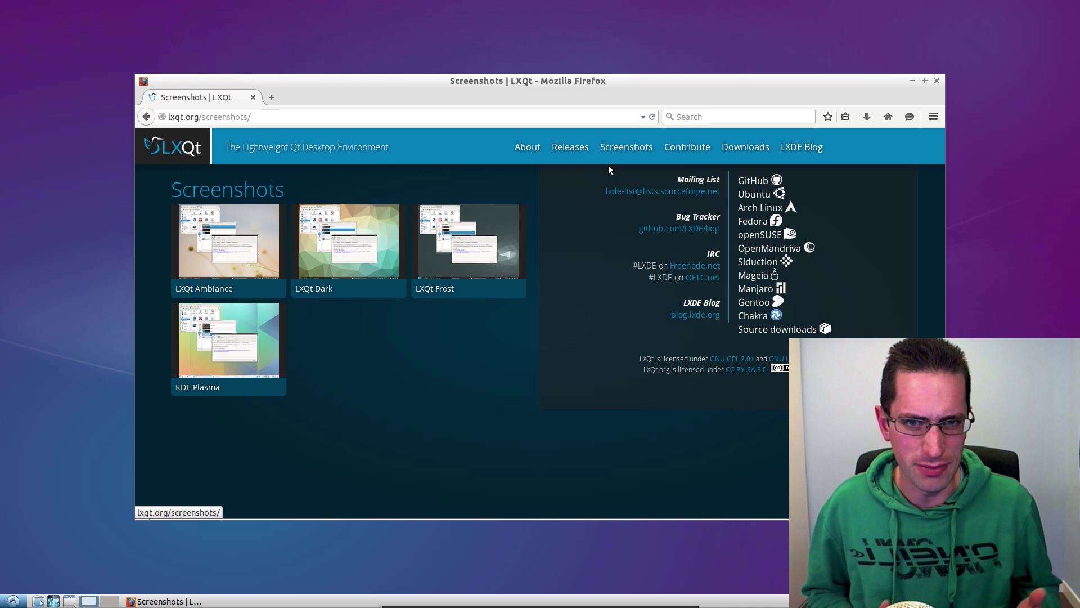
Open the LXDE Blog, scroll down its lxpanel change list, then close Firefox
{"action": "left_click", "coordinate": [794, 148]}
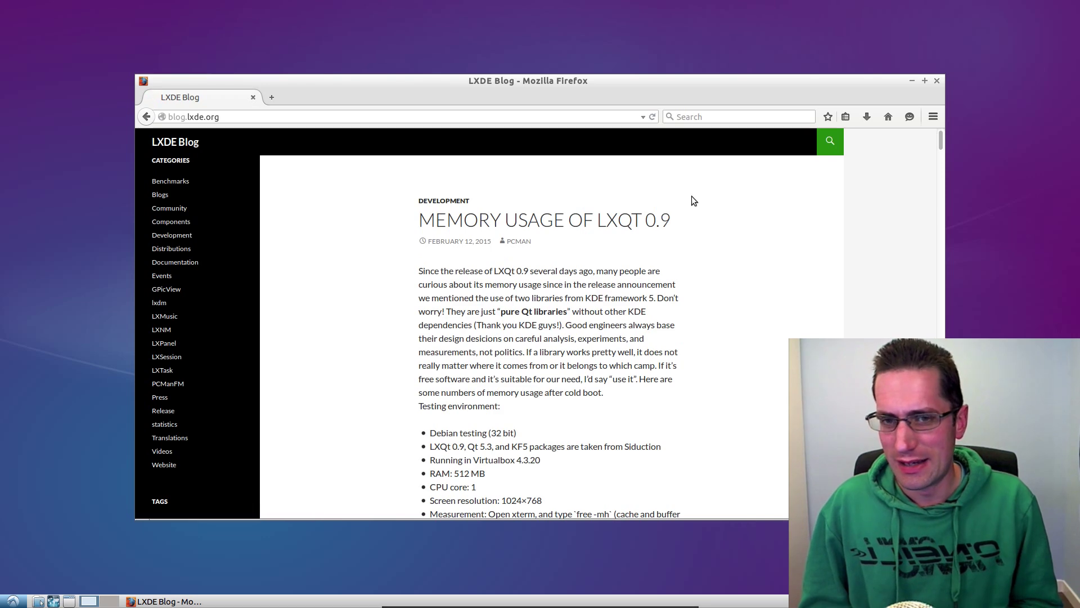
{"action": "scroll", "coordinate": [628, 239], "scroll_direction": "down", "scroll_amount": 6}
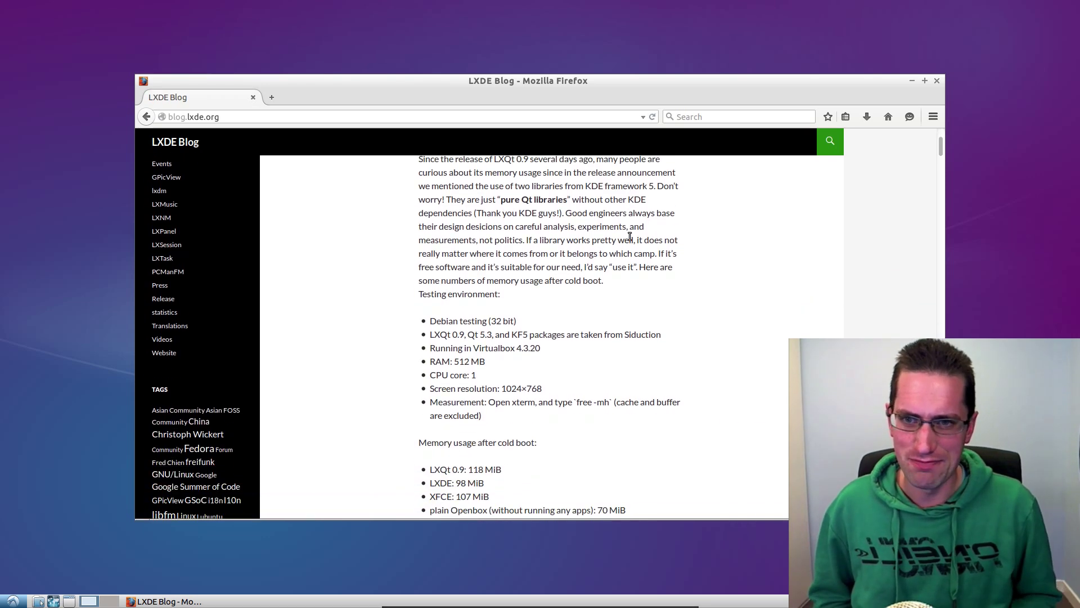
{"action": "scroll", "coordinate": [629, 236], "scroll_direction": "down", "scroll_amount": 9}
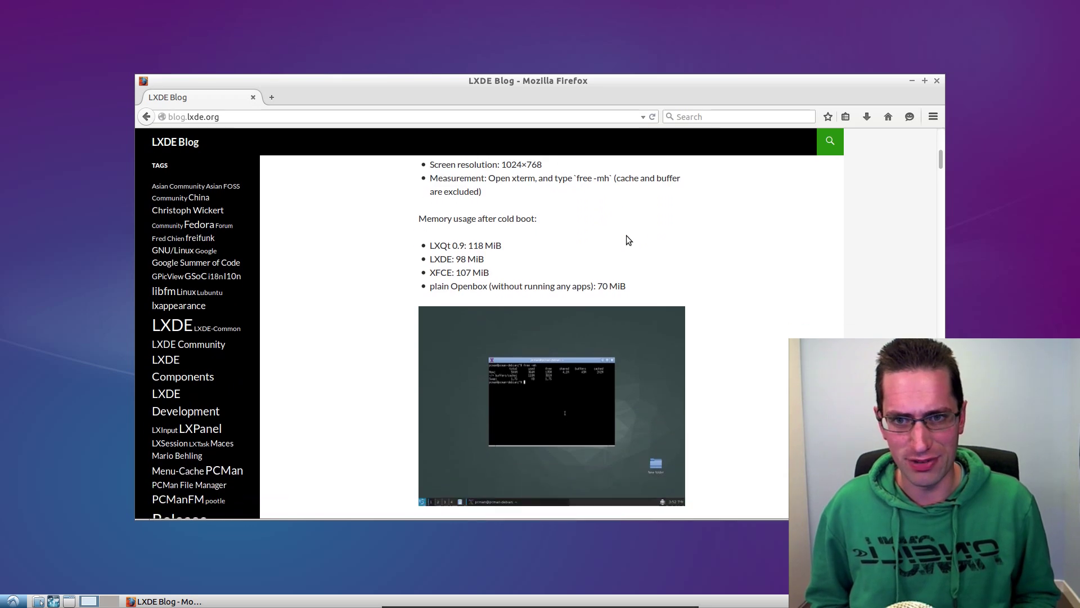
{"action": "scroll", "coordinate": [628, 239], "scroll_direction": "down", "scroll_amount": 16}
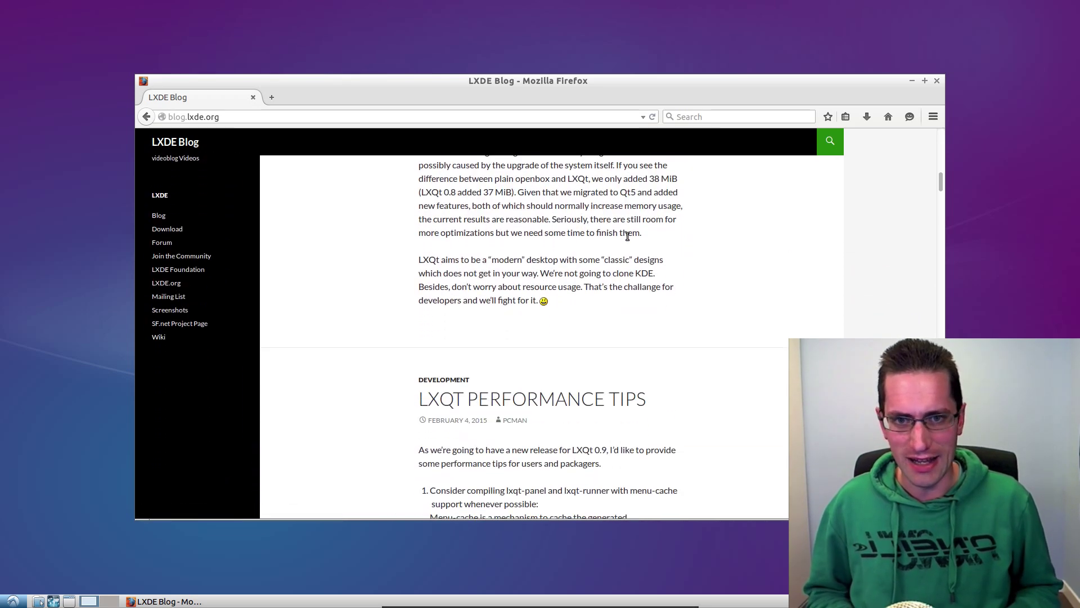
{"action": "scroll", "coordinate": [629, 239], "scroll_direction": "down", "scroll_amount": 11}
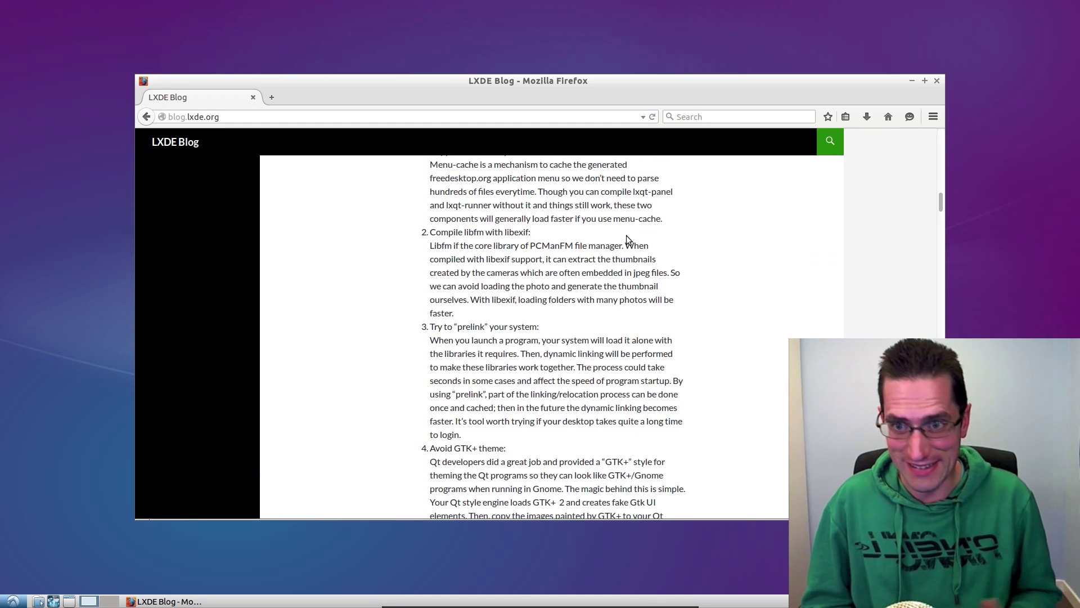
{"action": "scroll", "coordinate": [628, 236], "scroll_direction": "down", "scroll_amount": 15}
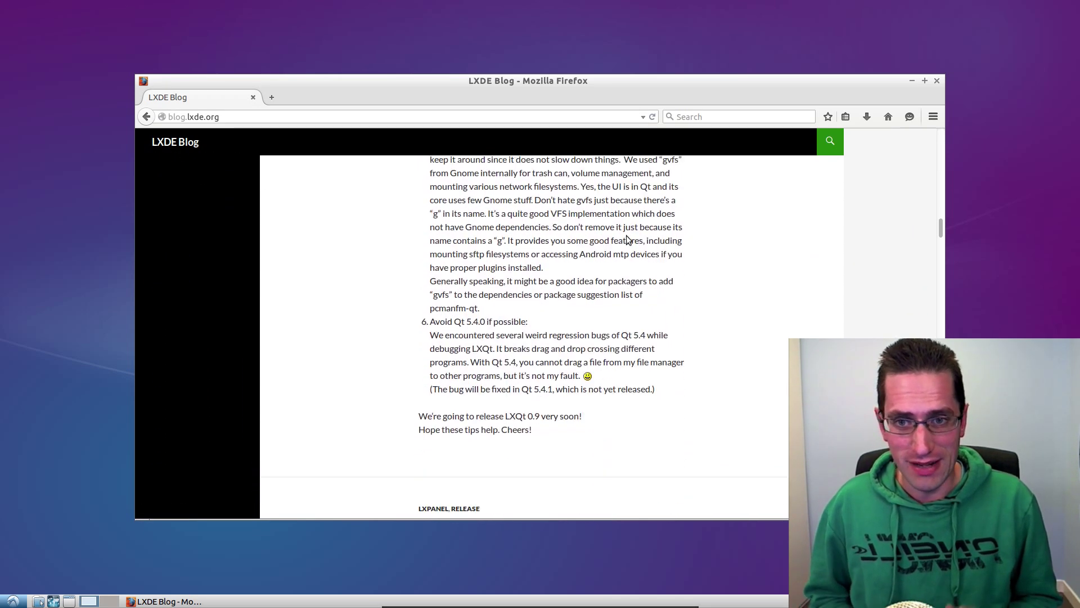
{"action": "scroll", "coordinate": [628, 240], "scroll_direction": "down", "scroll_amount": 15}
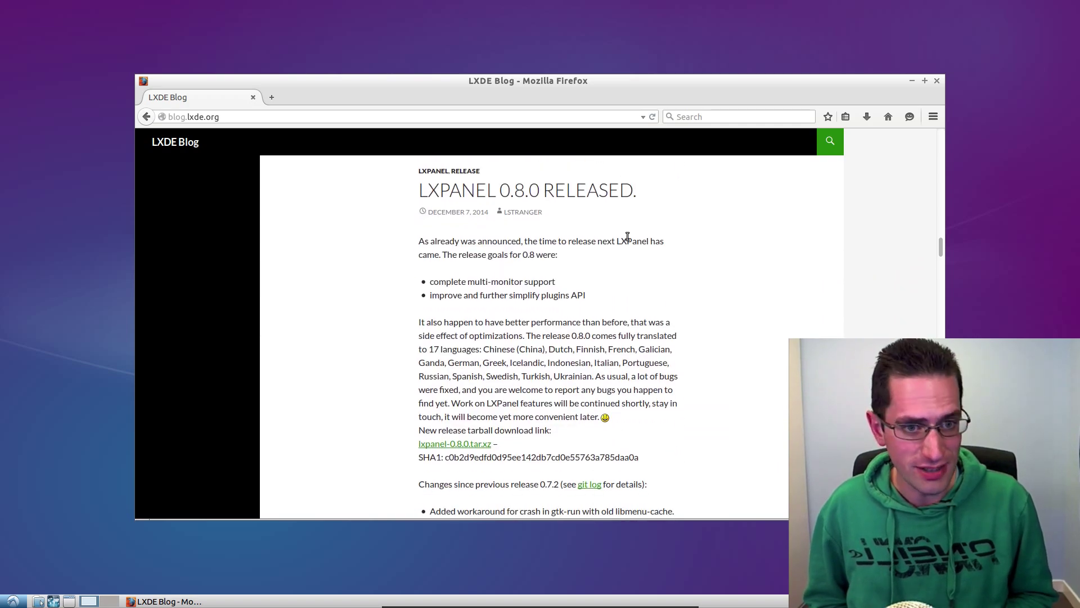
{"action": "scroll", "coordinate": [628, 239], "scroll_direction": "down", "scroll_amount": 7}
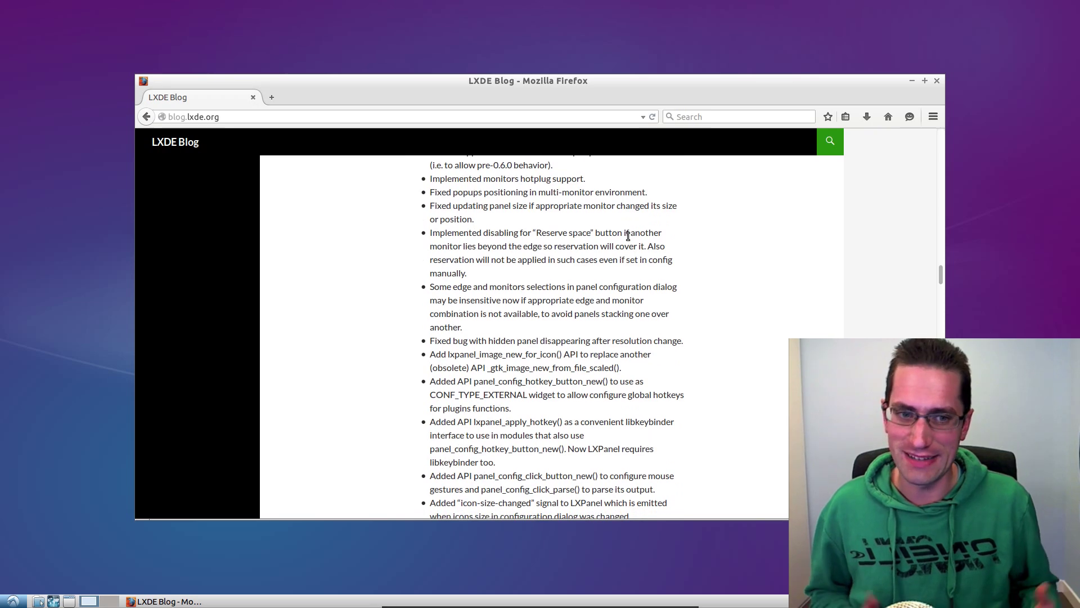
{"action": "left_click", "coordinate": [936, 82]}
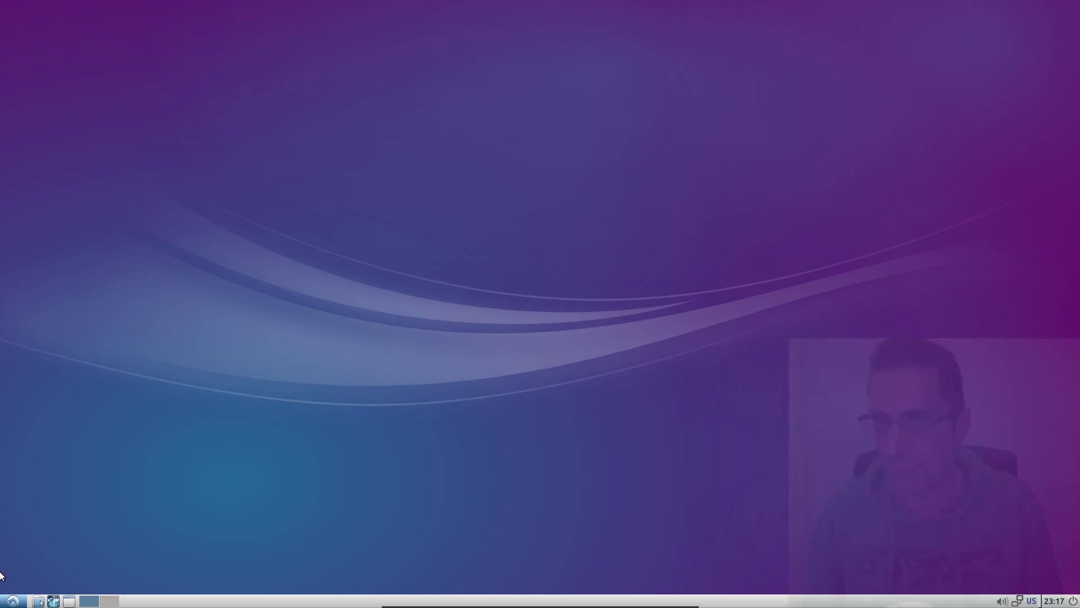
{"action": "left_click", "coordinate": [12, 600]}
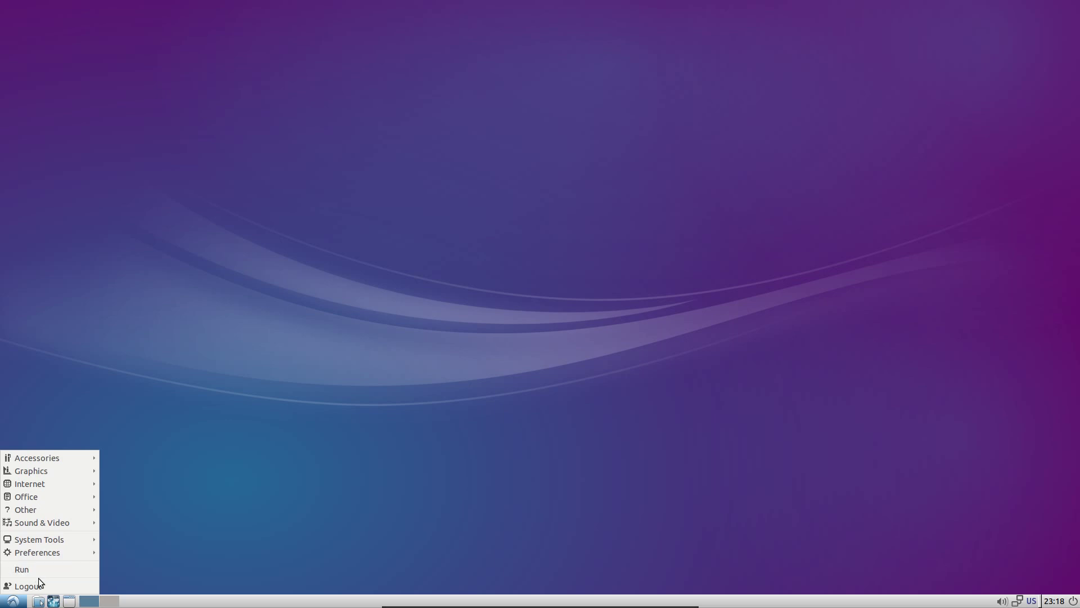
{"action": "left_click", "coordinate": [145, 576]}
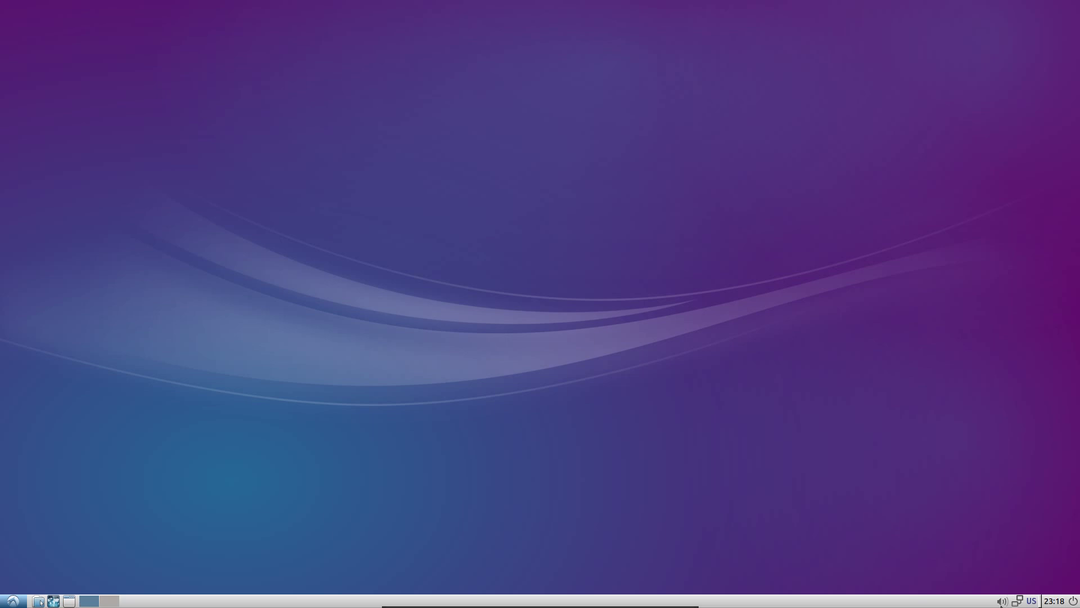
{"action": "left_click", "coordinate": [1002, 602]}
{"action": "left_click", "coordinate": [1017, 602]}
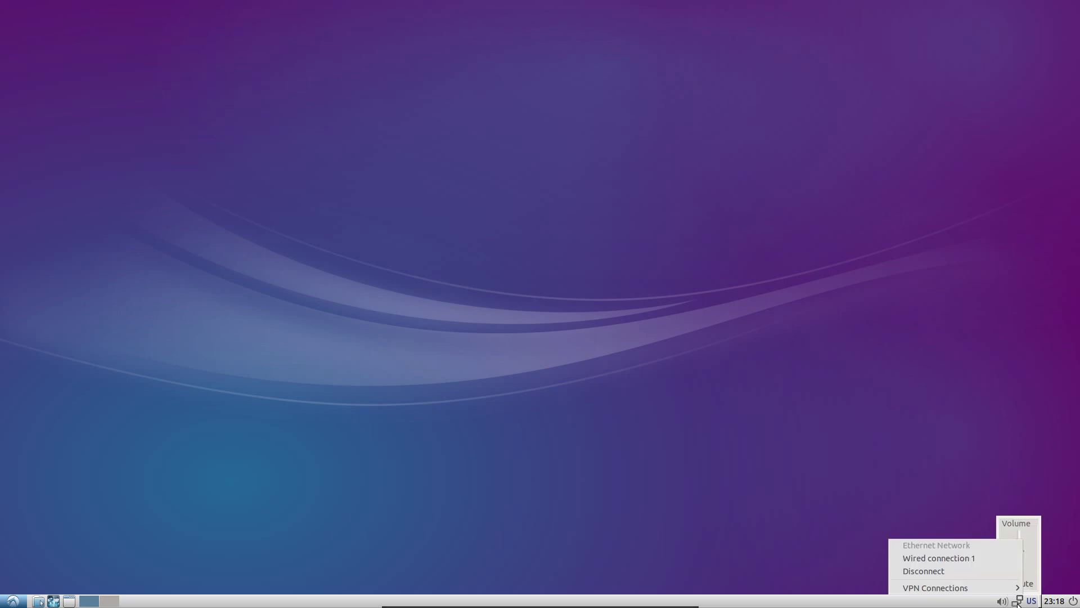
{"action": "left_click", "coordinate": [1017, 602]}
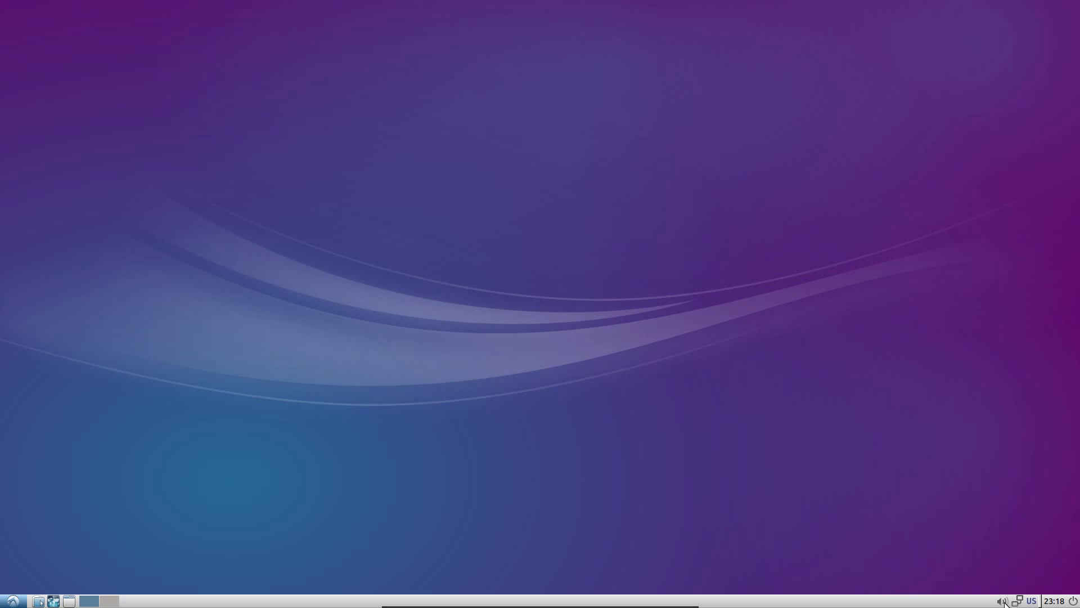
{"action": "left_click", "coordinate": [1049, 602]}
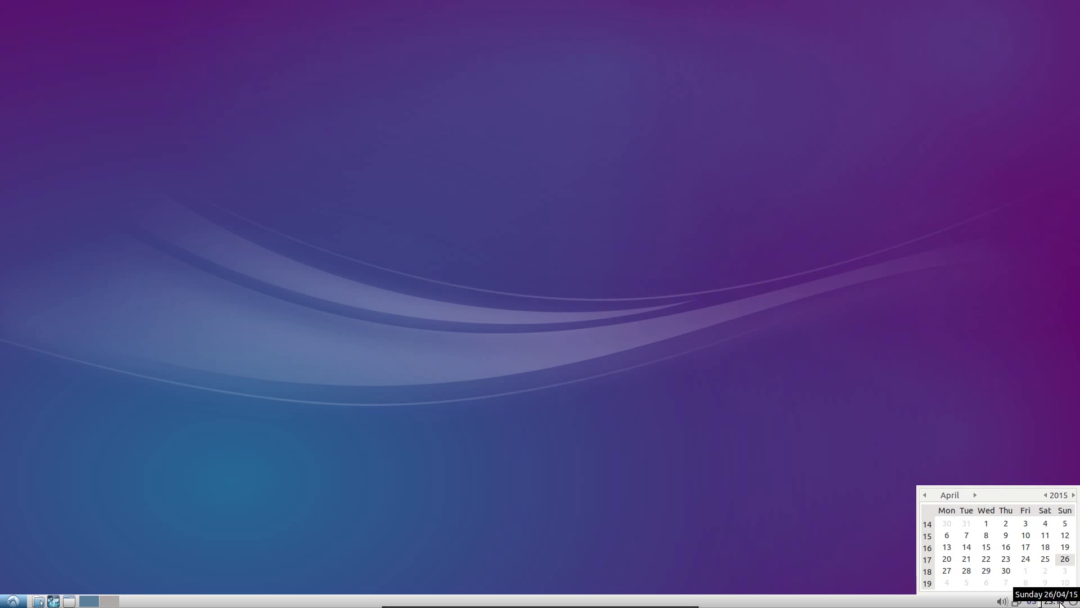
{"action": "left_click", "coordinate": [1060, 602]}
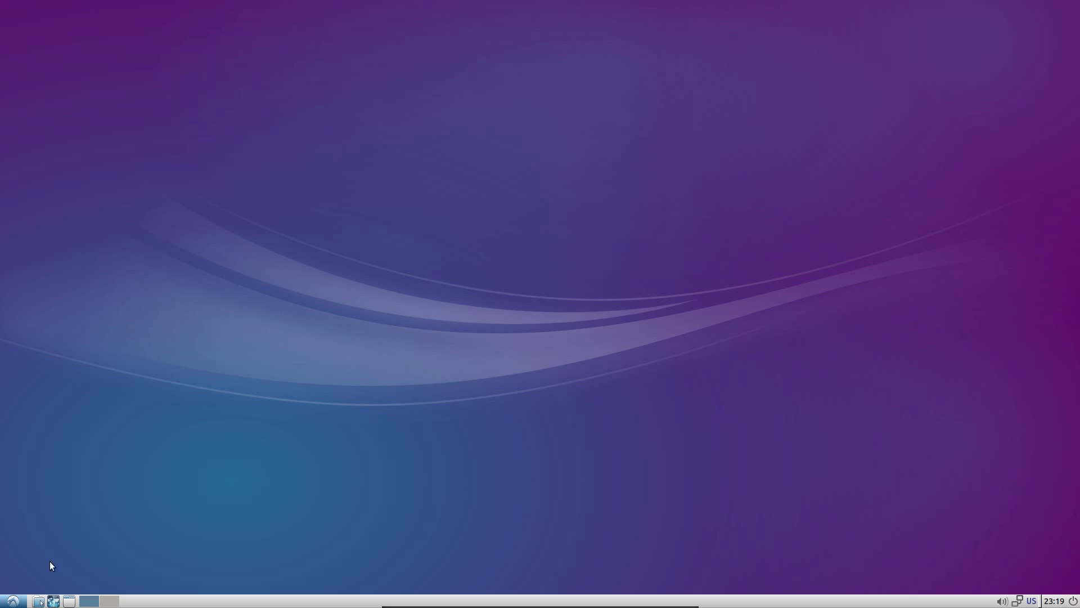
In Desktop Preferences, show then hide the Documents and Trash Can icons, then view Advanced
{"action": "right_click", "coordinate": [110, 350]}
{"action": "left_click", "coordinate": [153, 437]}
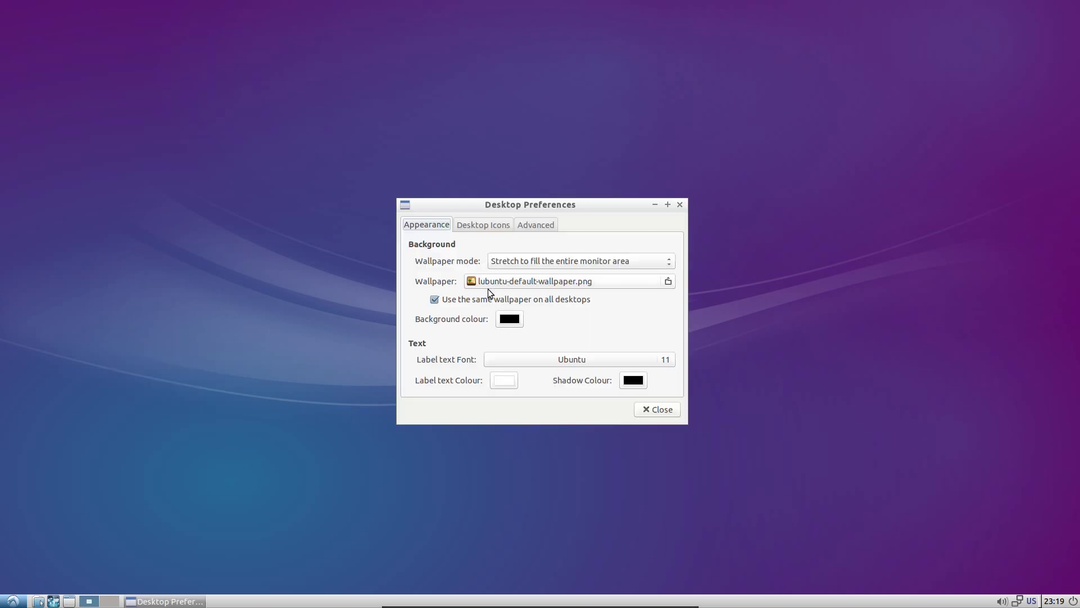
{"action": "left_click", "coordinate": [472, 225]}
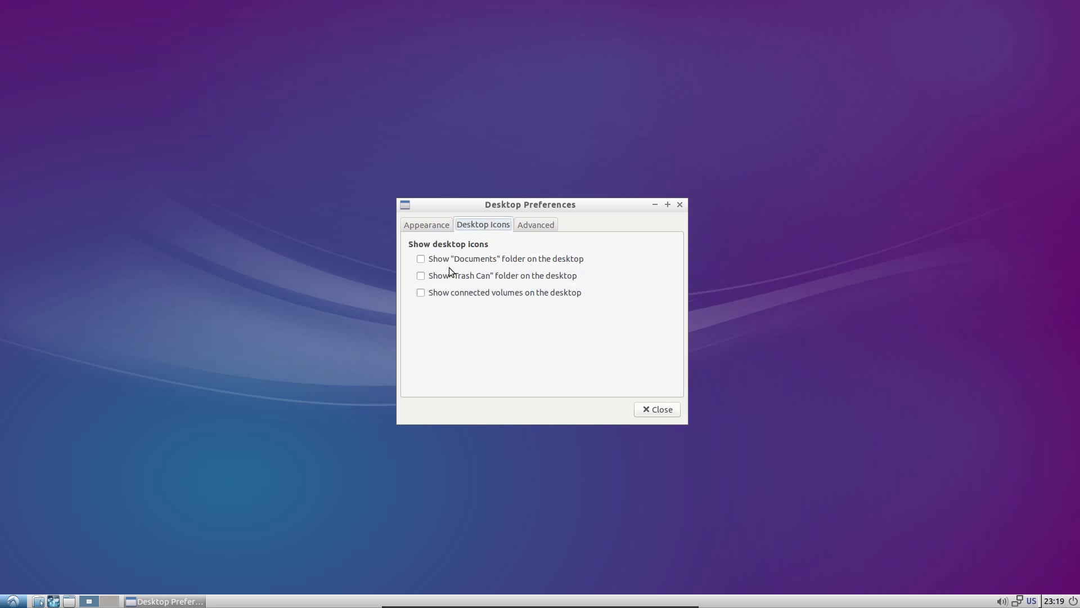
{"action": "left_click", "coordinate": [465, 259]}
{"action": "left_click", "coordinate": [473, 274]}
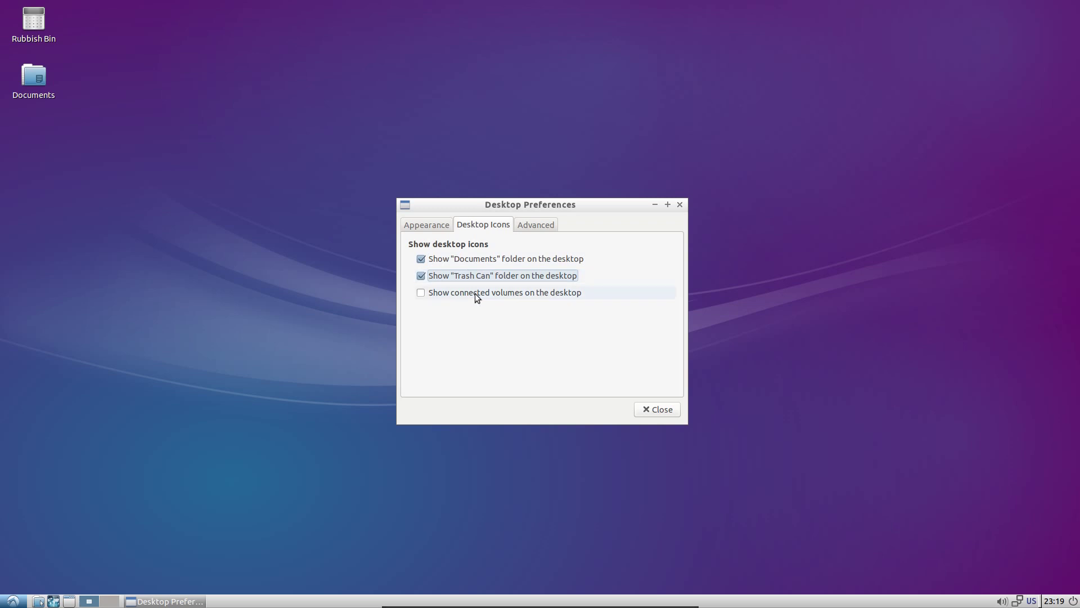
{"action": "left_click", "coordinate": [480, 276]}
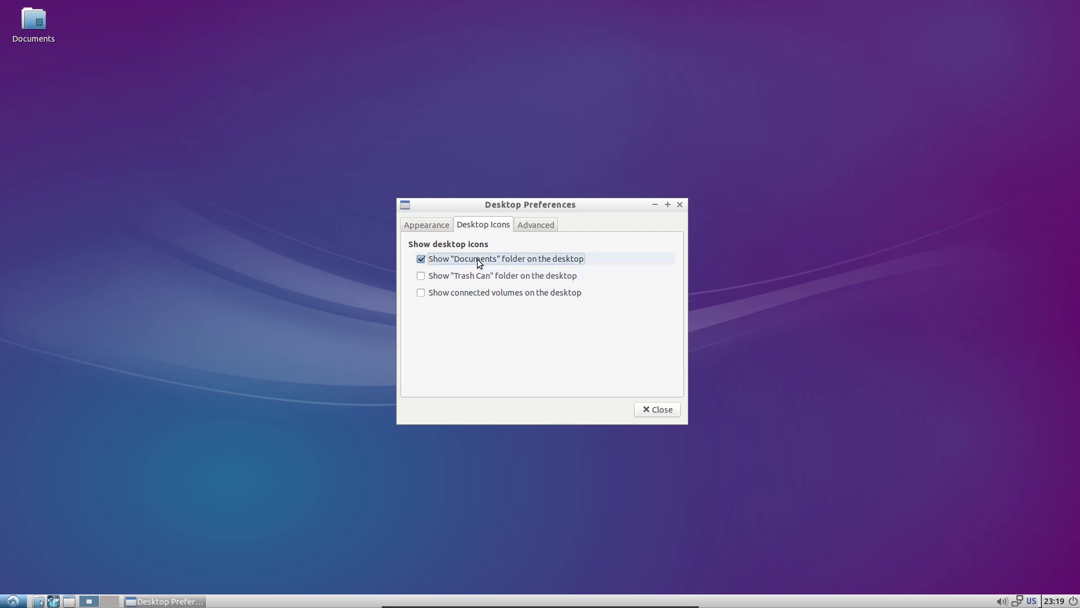
{"action": "left_click", "coordinate": [480, 258]}
{"action": "left_click", "coordinate": [534, 225]}
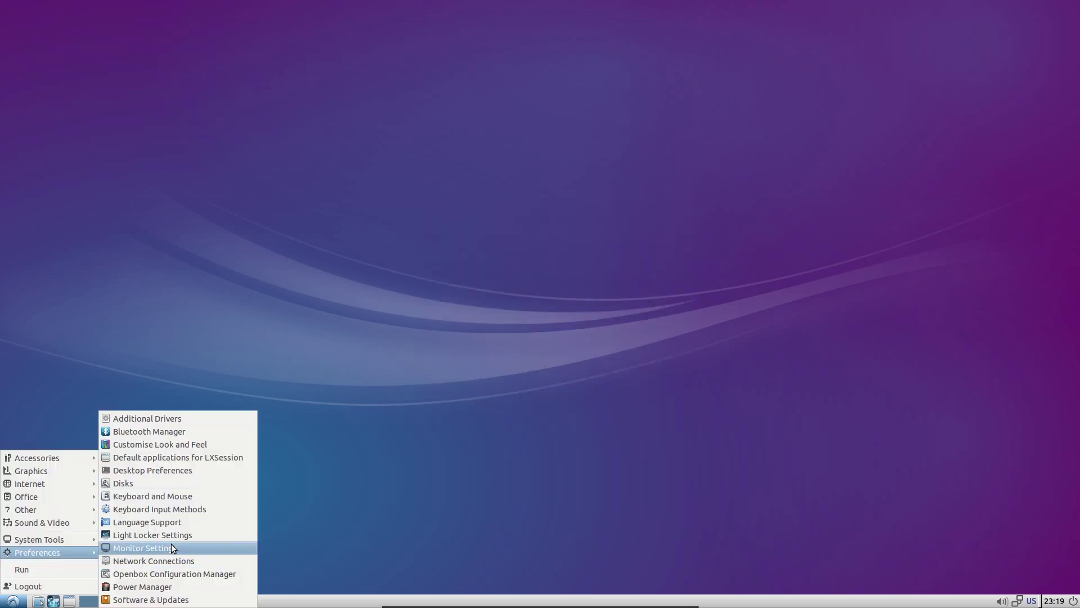
Preview the Redmond, Mist, Lubuntu-dark-panel and Industrial widget themes
{"action": "left_click", "coordinate": [174, 445]}
{"action": "left_click", "coordinate": [427, 302]}
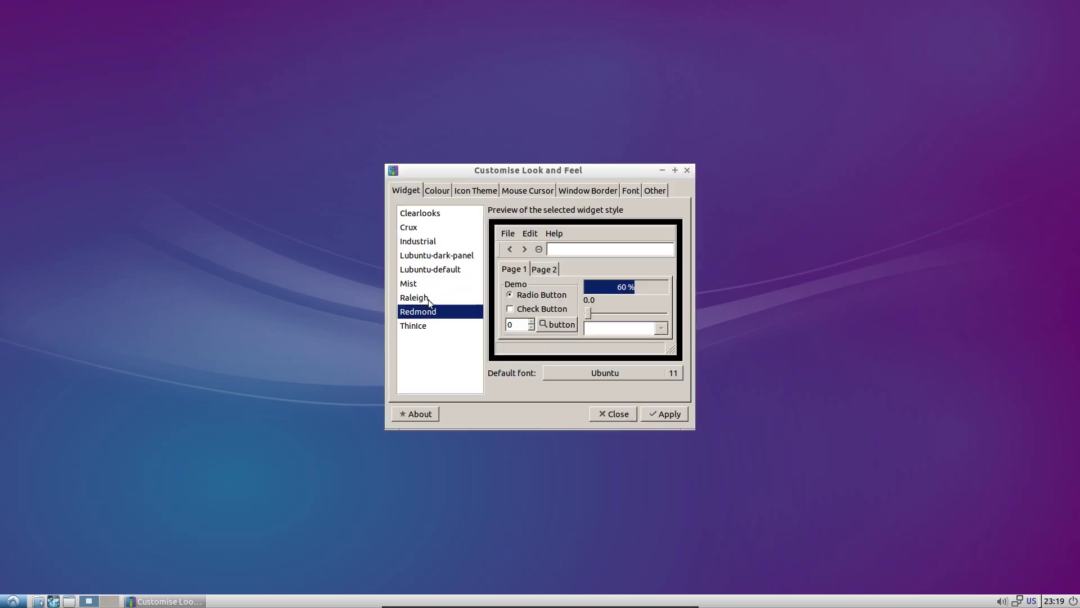
{"action": "left_click", "coordinate": [429, 276]}
{"action": "left_click", "coordinate": [429, 251]}
{"action": "left_click", "coordinate": [425, 236]}
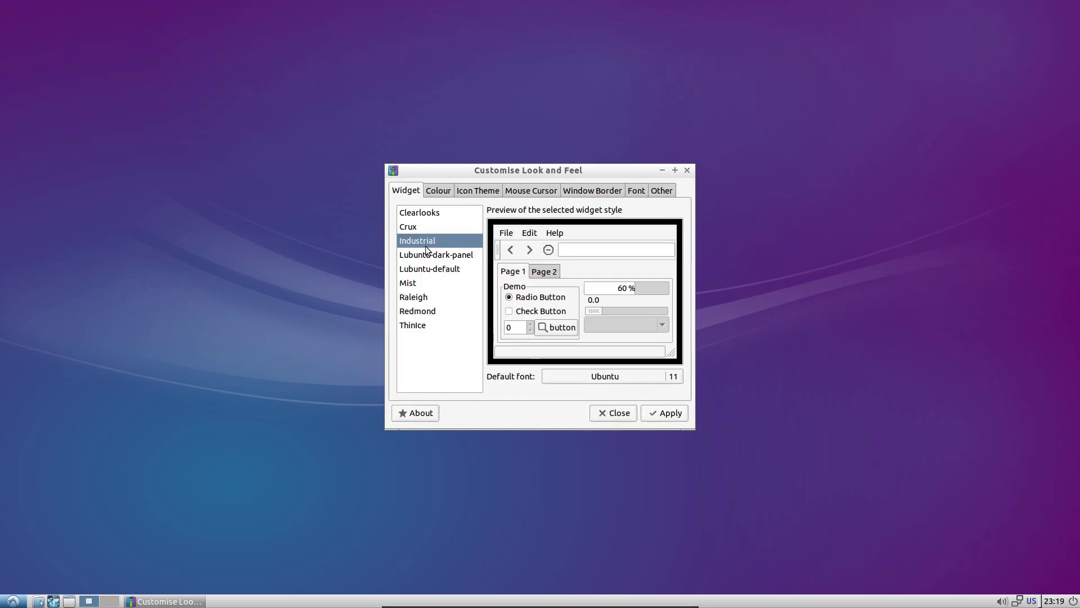
Browse the colour, icon, cursor, window border and font settings, then close without applying
{"action": "left_click", "coordinate": [440, 190]}
{"action": "left_click", "coordinate": [483, 191]}
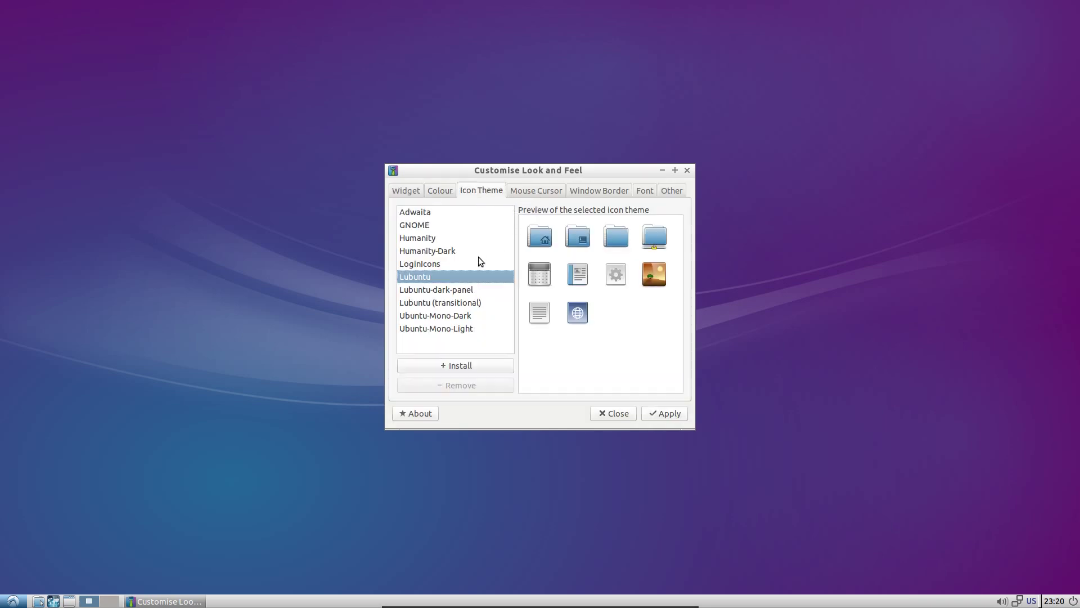
{"action": "left_click", "coordinate": [539, 193]}
{"action": "left_click", "coordinate": [584, 193]}
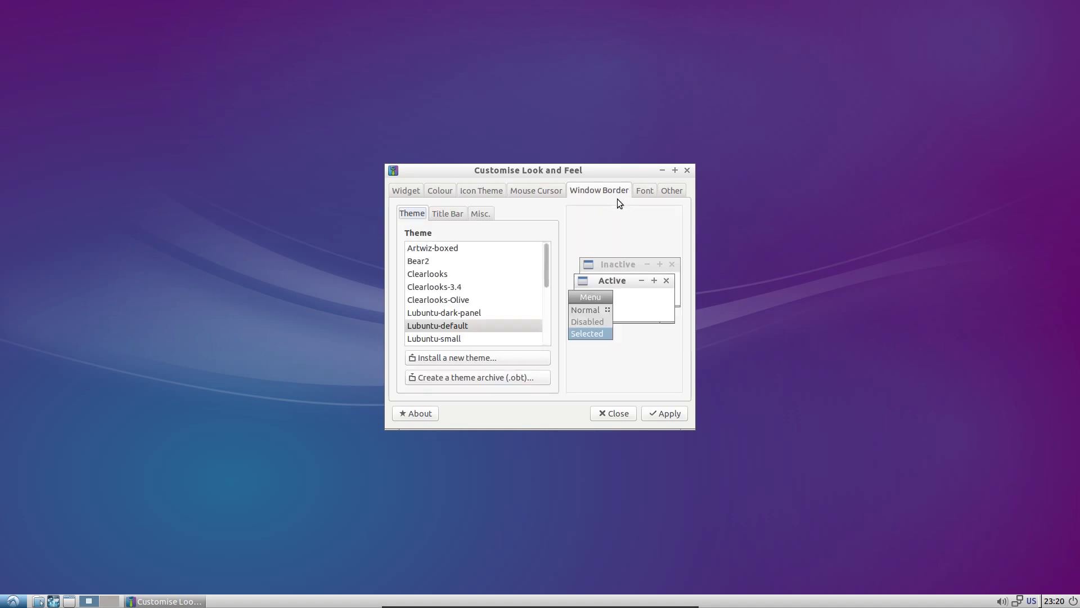
{"action": "left_click", "coordinate": [449, 216]}
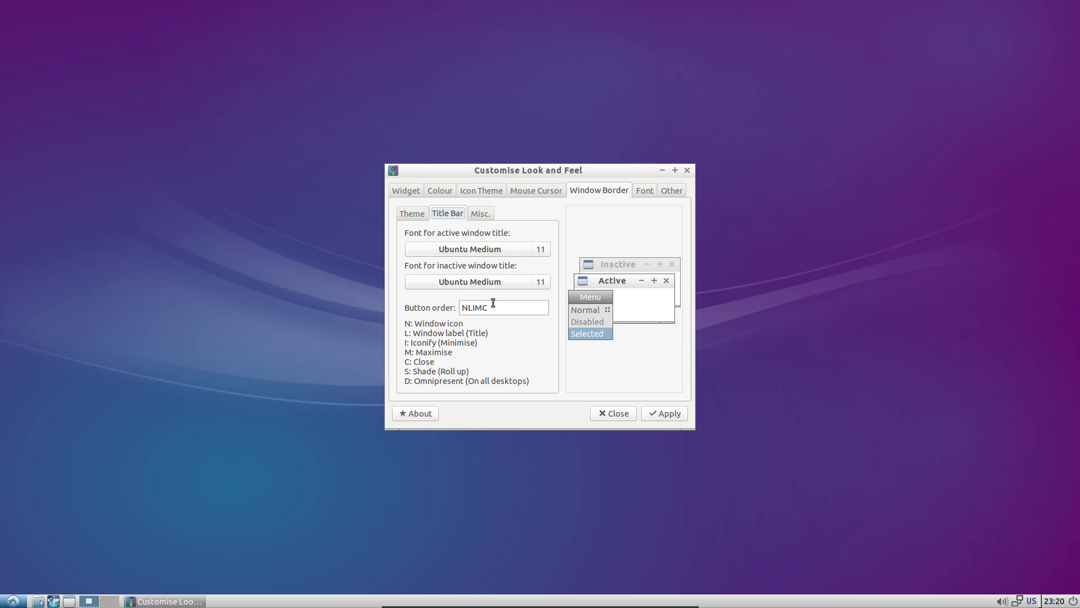
{"action": "left_click", "coordinate": [652, 192]}
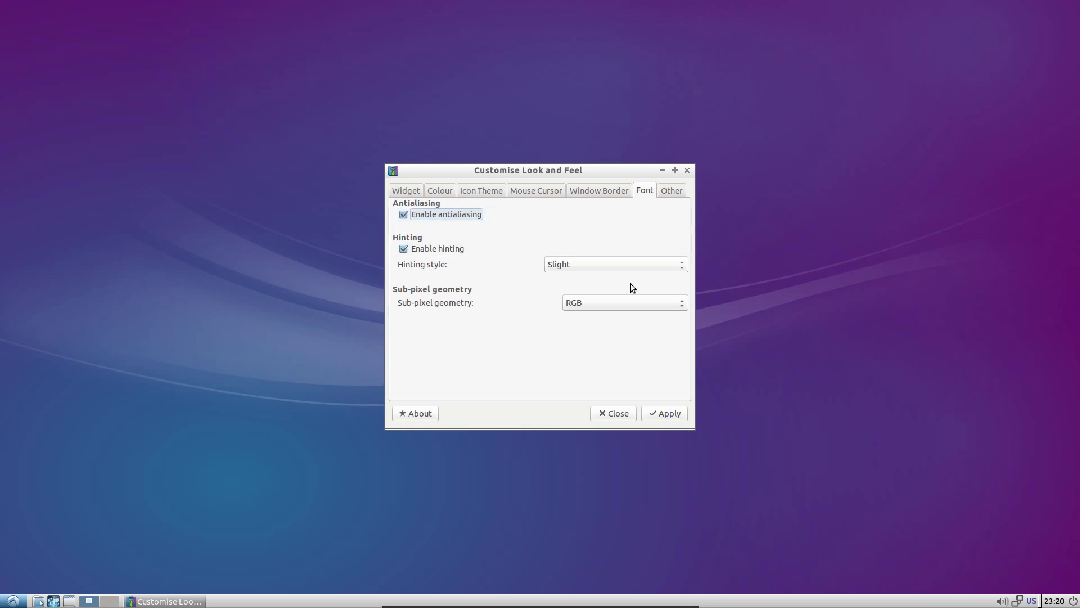
{"action": "left_click", "coordinate": [687, 170]}
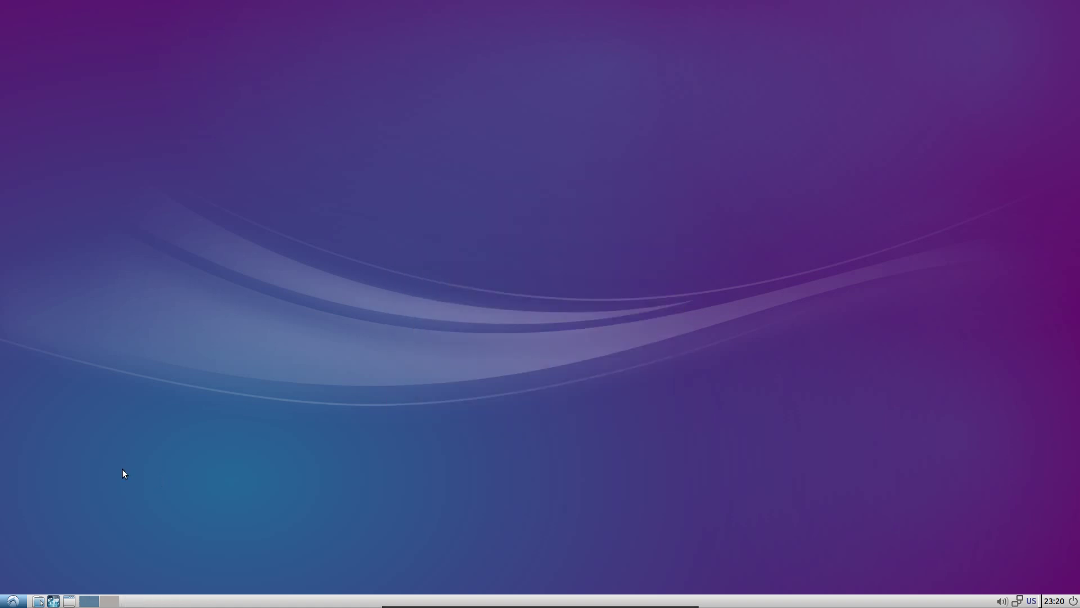
Launch PCManFM and snap its window left, top and bottom with Super+arrow keys
{"action": "left_click", "coordinate": [20, 603]}
{"action": "mouse_move", "coordinate": [40, 456]}
{"action": "left_click", "coordinate": [138, 500]}
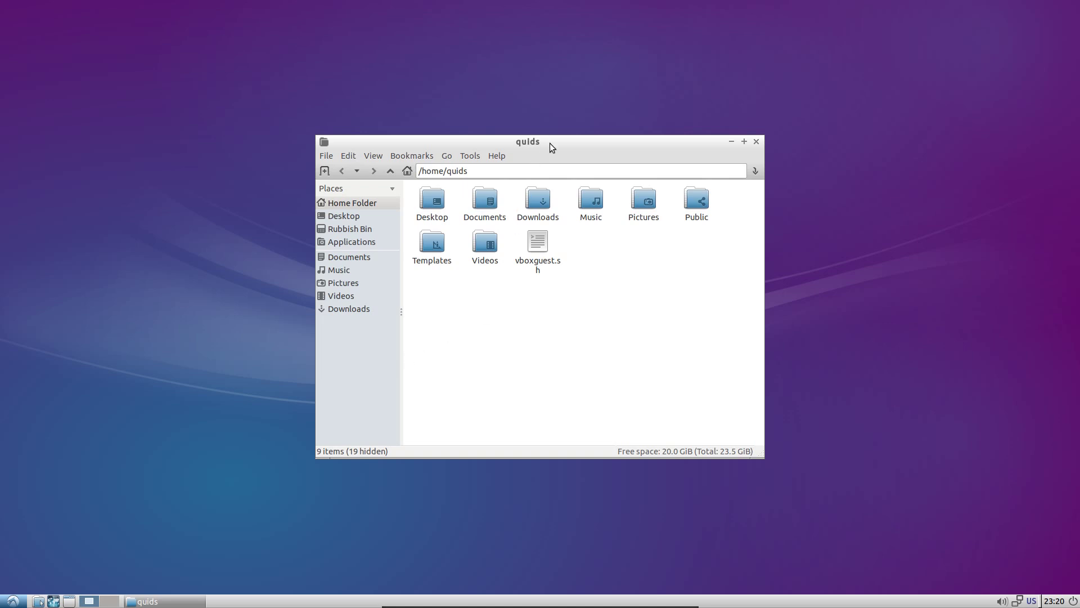
{"action": "left_click_drag", "start_coordinate": [549, 143], "coordinate": [530, 162]}
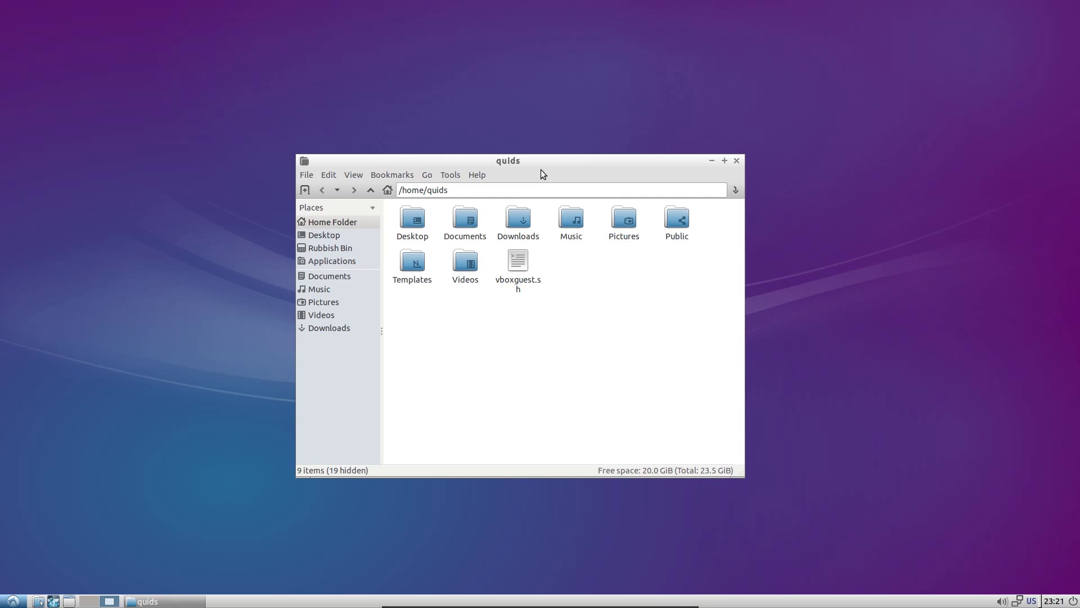
{"action": "key", "text": "super+Left"}
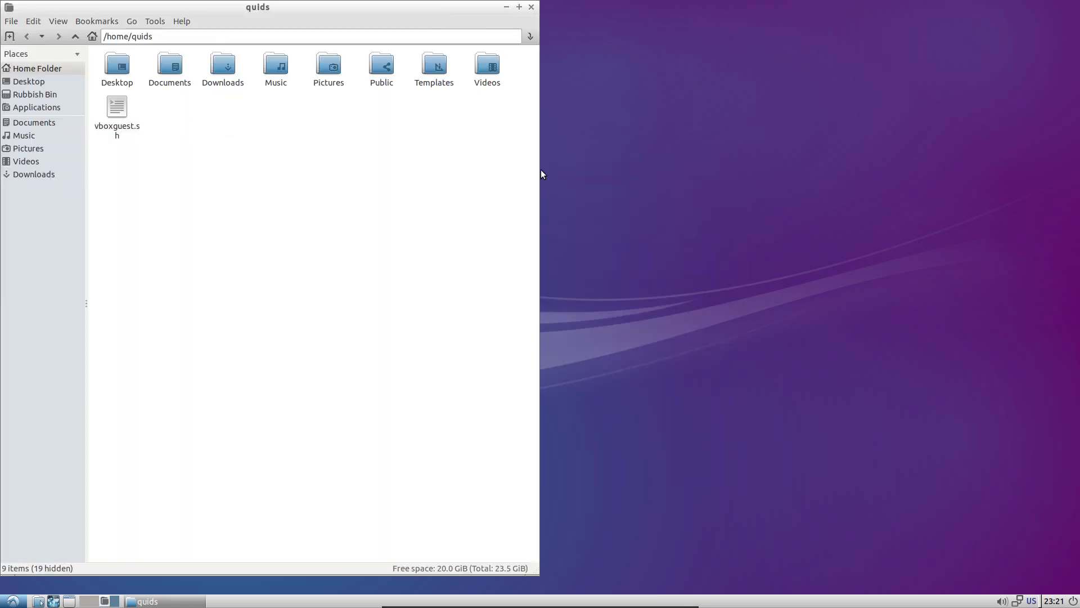
{"action": "key", "text": "super+Up"}
{"action": "key", "text": "super+Down"}
Move, shrink and re-enlarge the window so it sits fully on screen
{"action": "left_click_drag", "start_coordinate": [527, 304], "coordinate": [493, 71]}
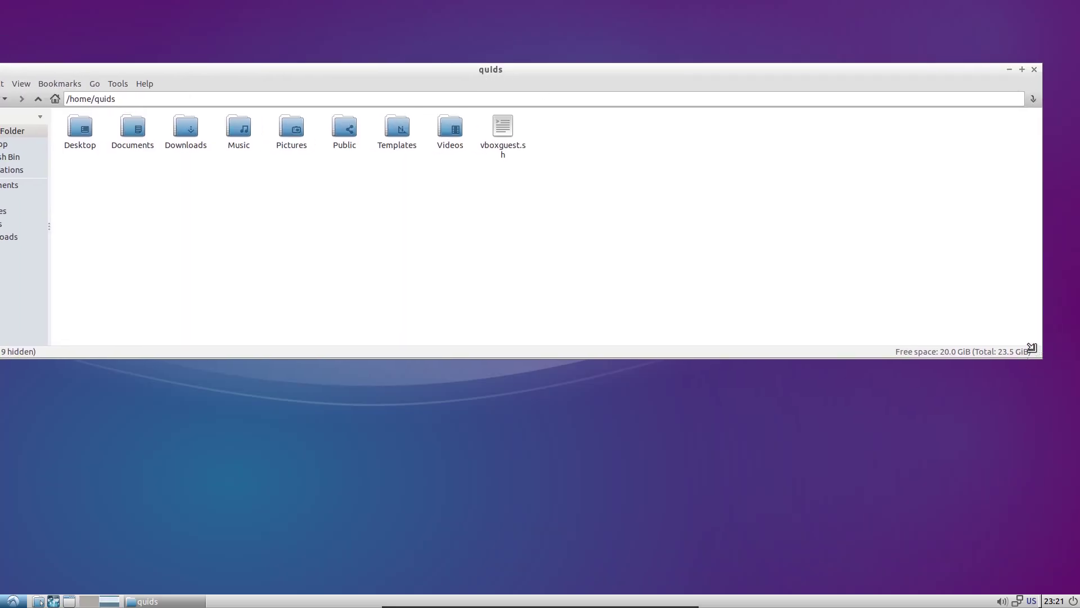
{"action": "left_click_drag", "start_coordinate": [1042, 357], "coordinate": [578, 464]}
{"action": "left_click_drag", "start_coordinate": [340, 87], "coordinate": [467, 90]}
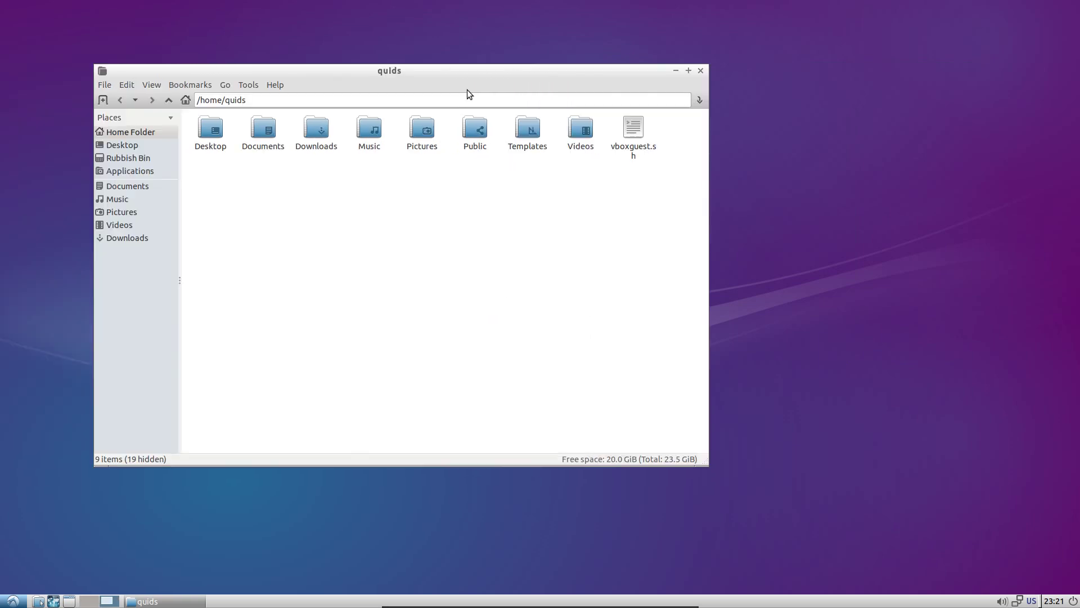
{"action": "left_click", "coordinate": [13, 601]}
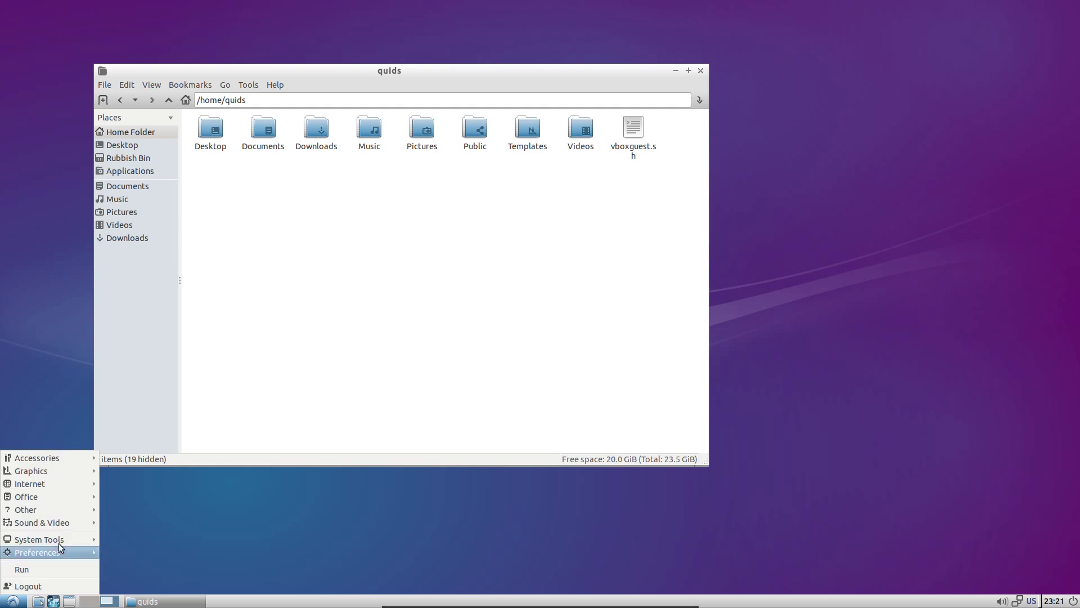
{"action": "mouse_move", "coordinate": [68, 526]}
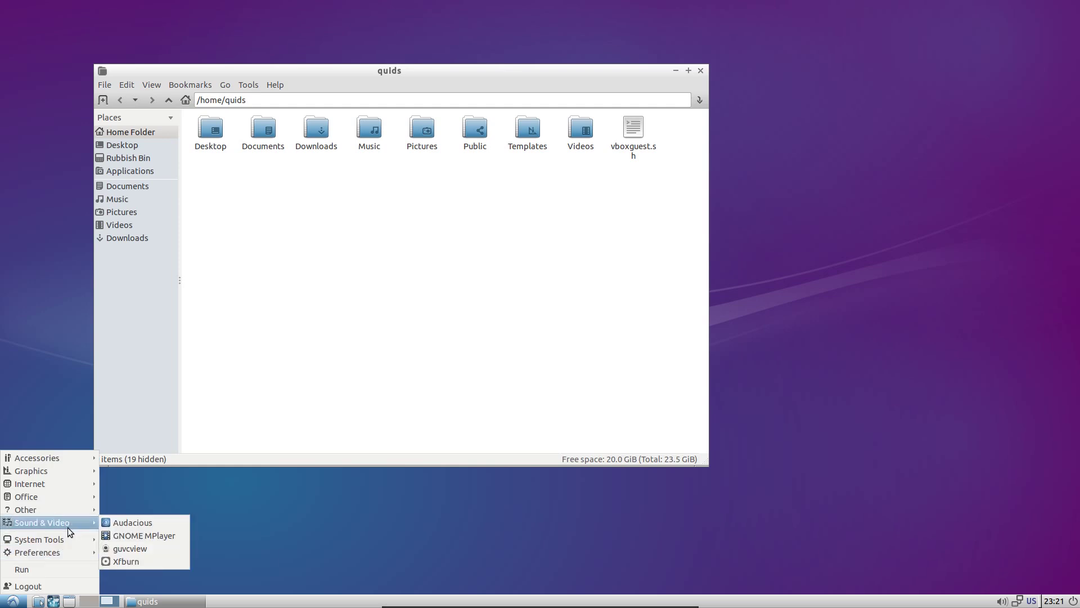
{"action": "mouse_move", "coordinate": [39, 508]}
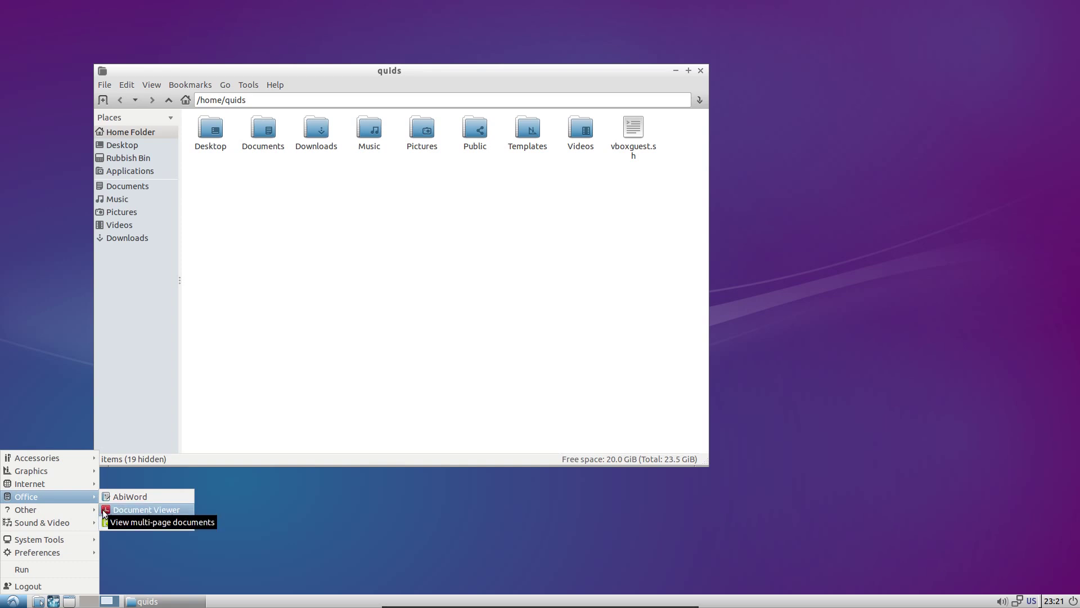
{"action": "mouse_move", "coordinate": [78, 484]}
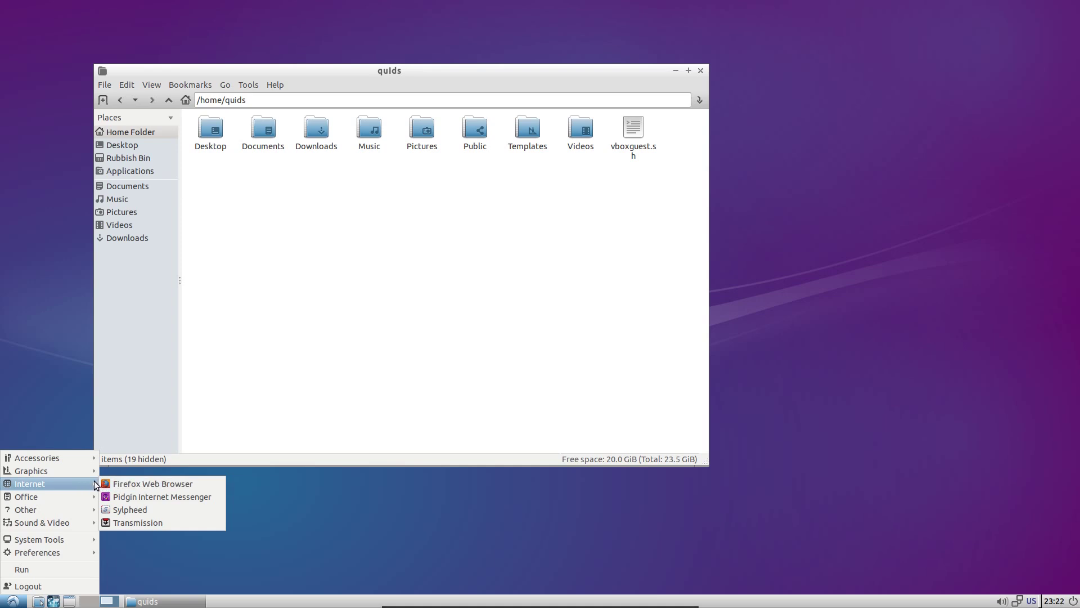
{"action": "mouse_move", "coordinate": [85, 457]}
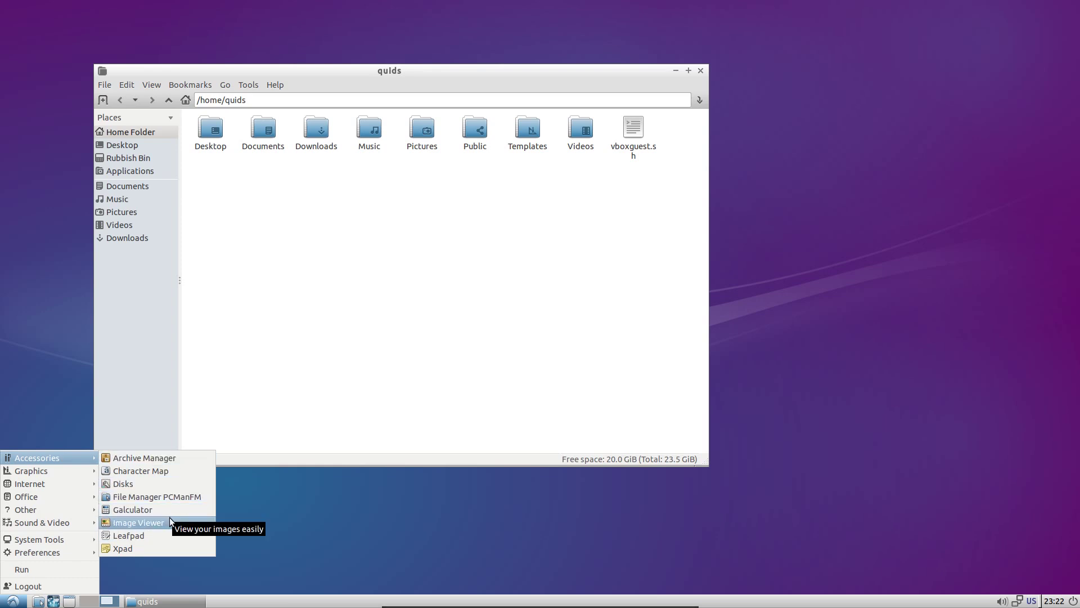
{"action": "left_click", "coordinate": [256, 368]}
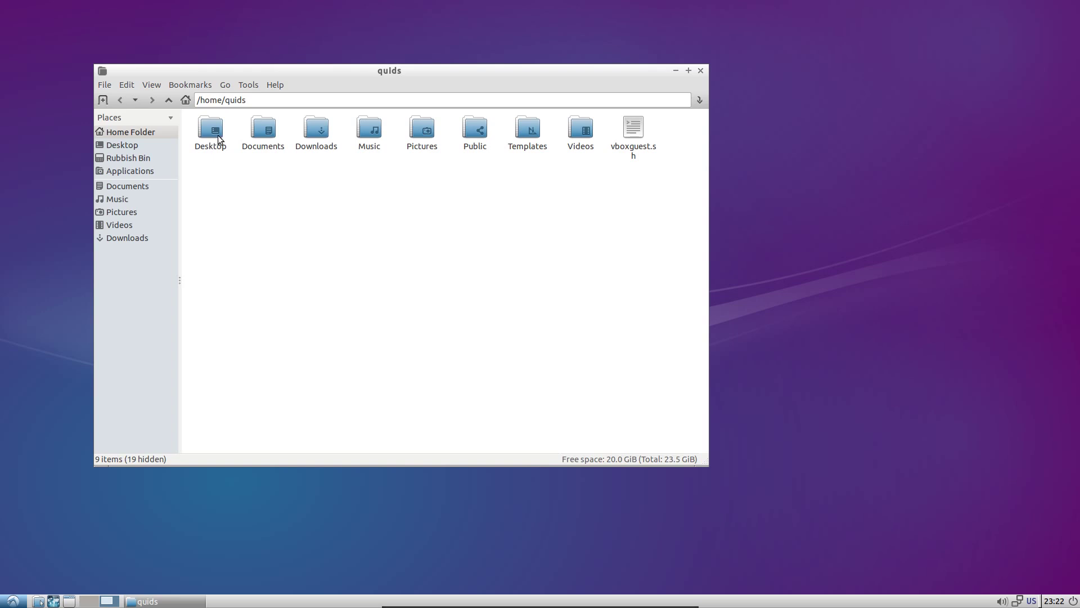
Open Music in a new tab, then browse Network to the NAS TV share and connect anonymously
{"action": "middle_click", "coordinate": [378, 125]}
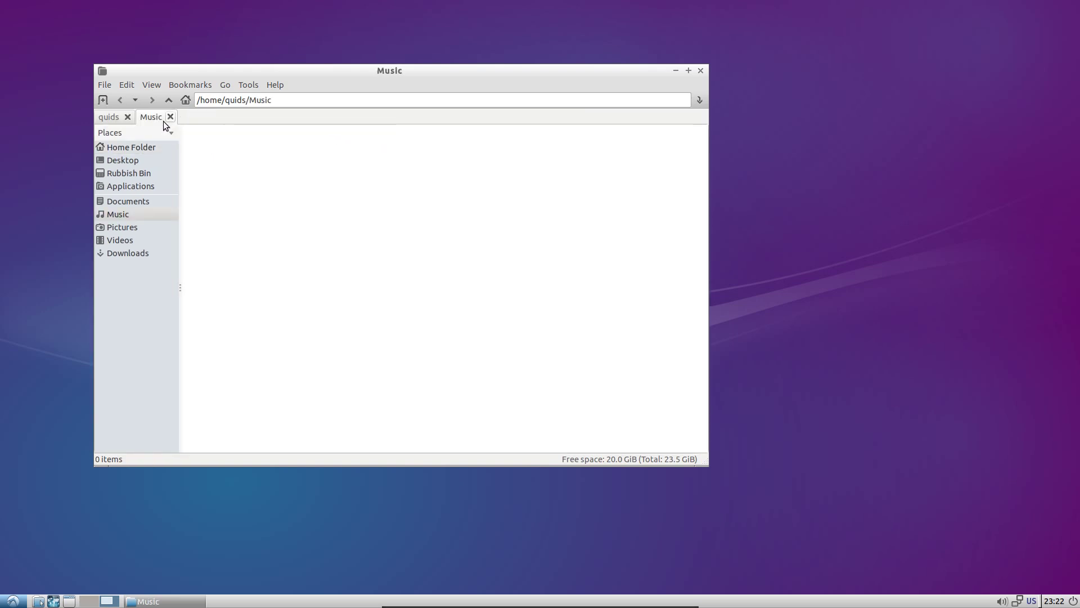
{"action": "left_click", "coordinate": [113, 122]}
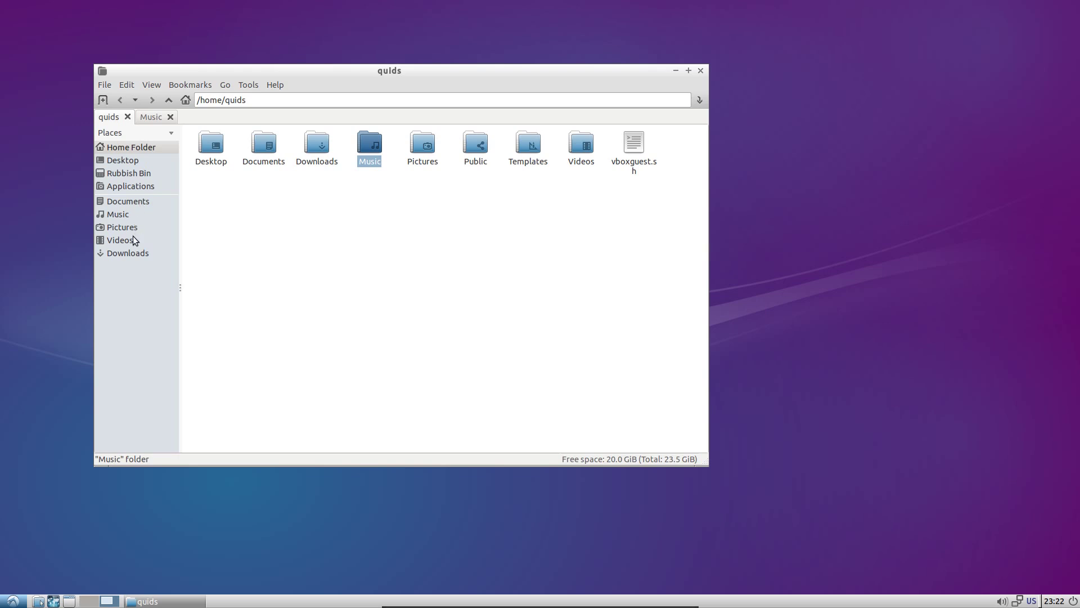
{"action": "left_click", "coordinate": [225, 85]}
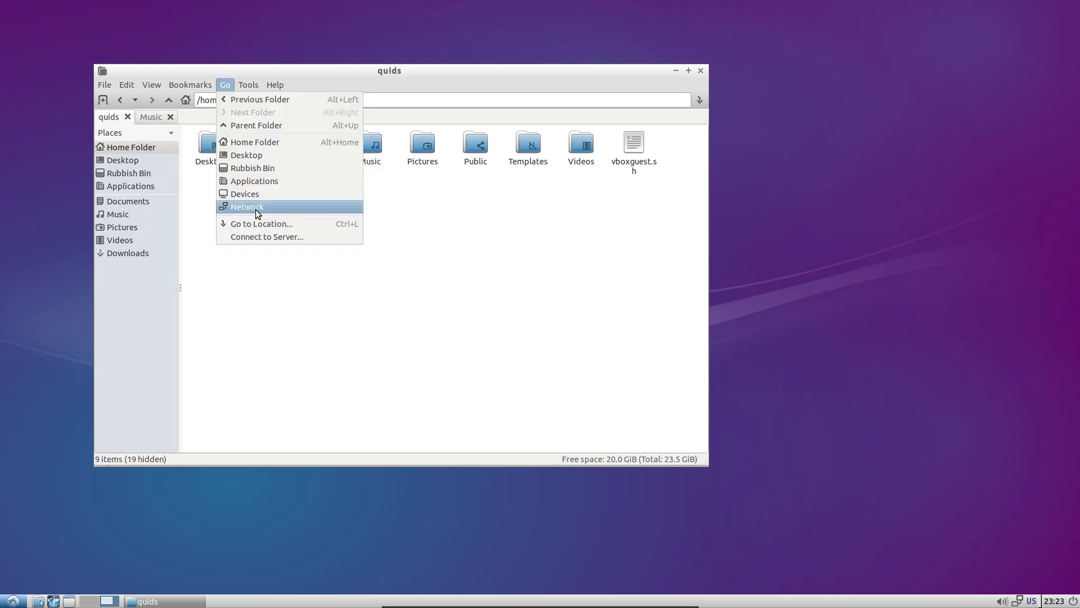
{"action": "left_click", "coordinate": [254, 208]}
{"action": "double_click", "coordinate": [219, 146]}
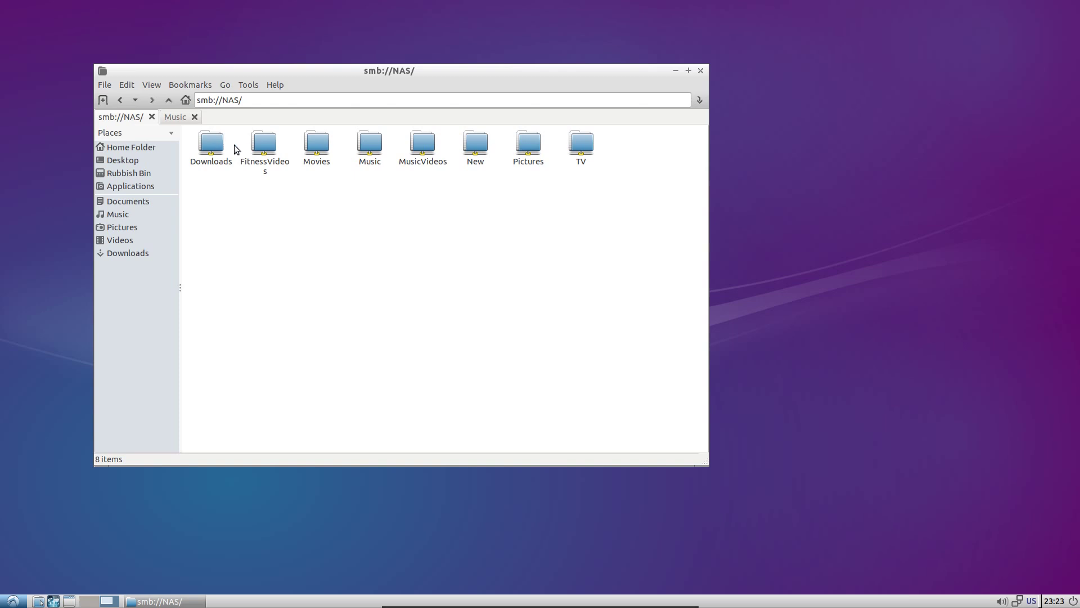
{"action": "double_click", "coordinate": [581, 144]}
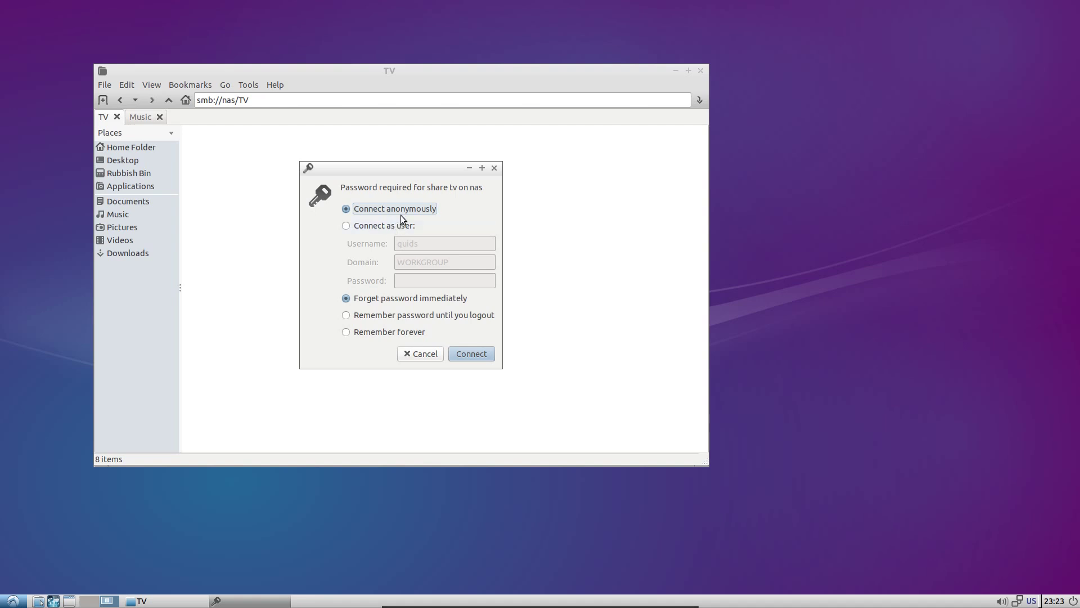
{"action": "left_click", "coordinate": [482, 359]}
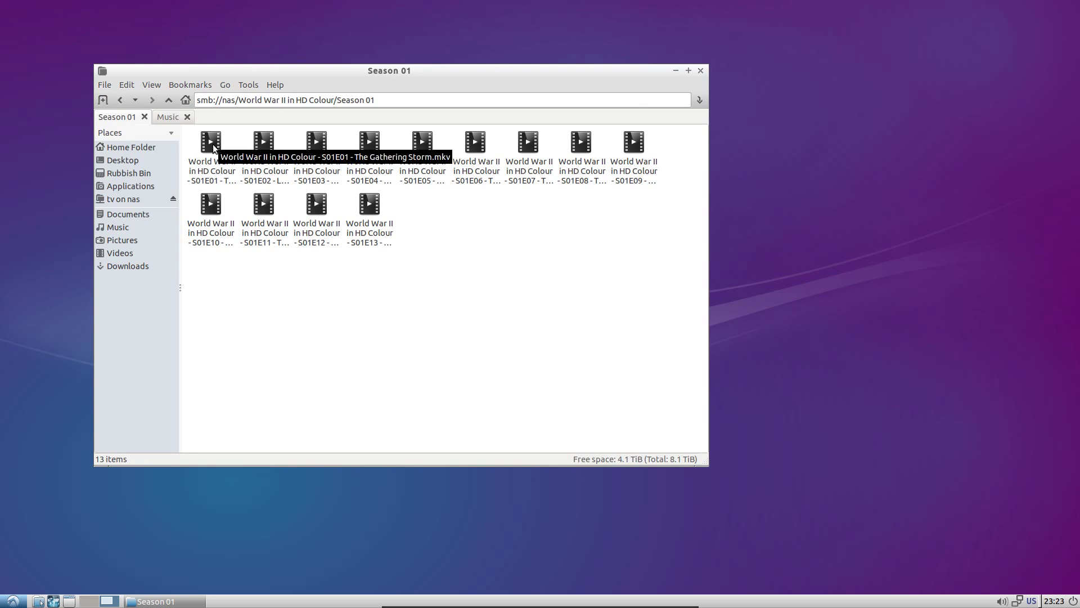
Play the S01E01 World War II episode, close the player, and show its actions menu
{"action": "double_click", "coordinate": [213, 148]}
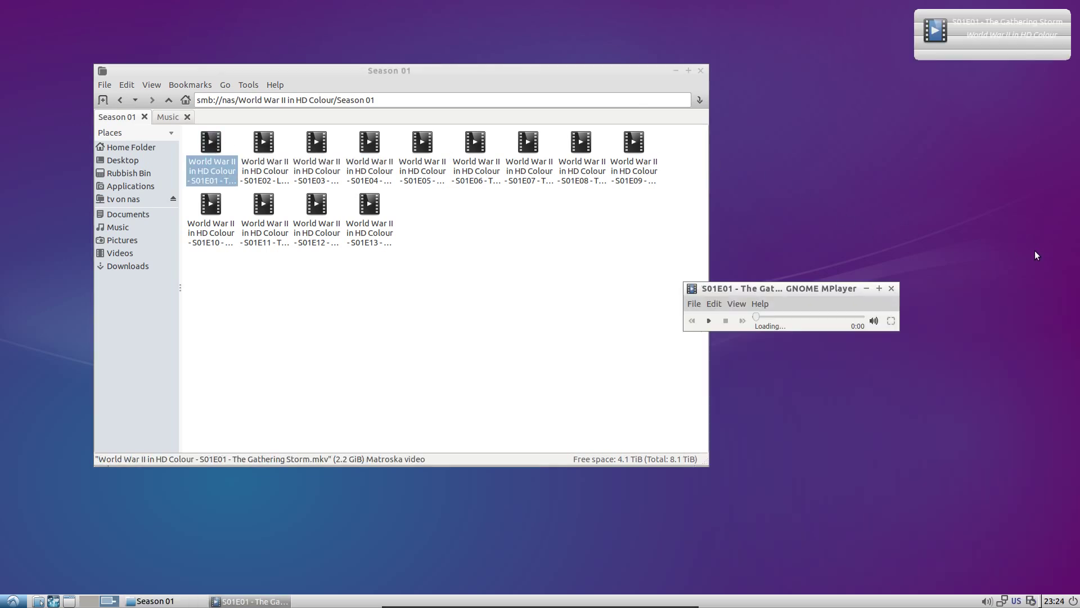
{"action": "left_click", "coordinate": [896, 289]}
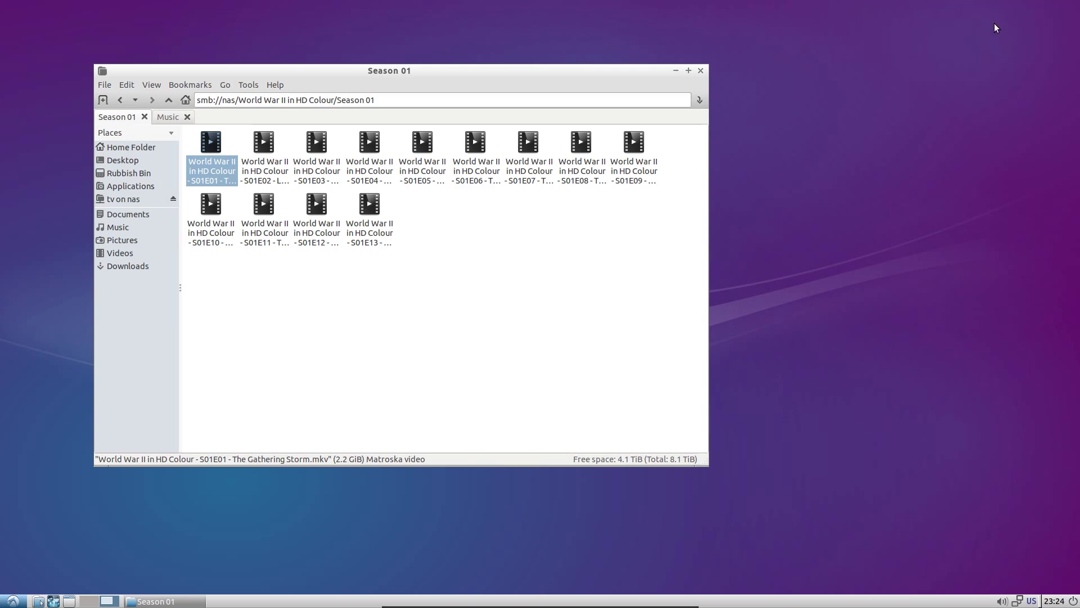
{"action": "right_click", "coordinate": [209, 148]}
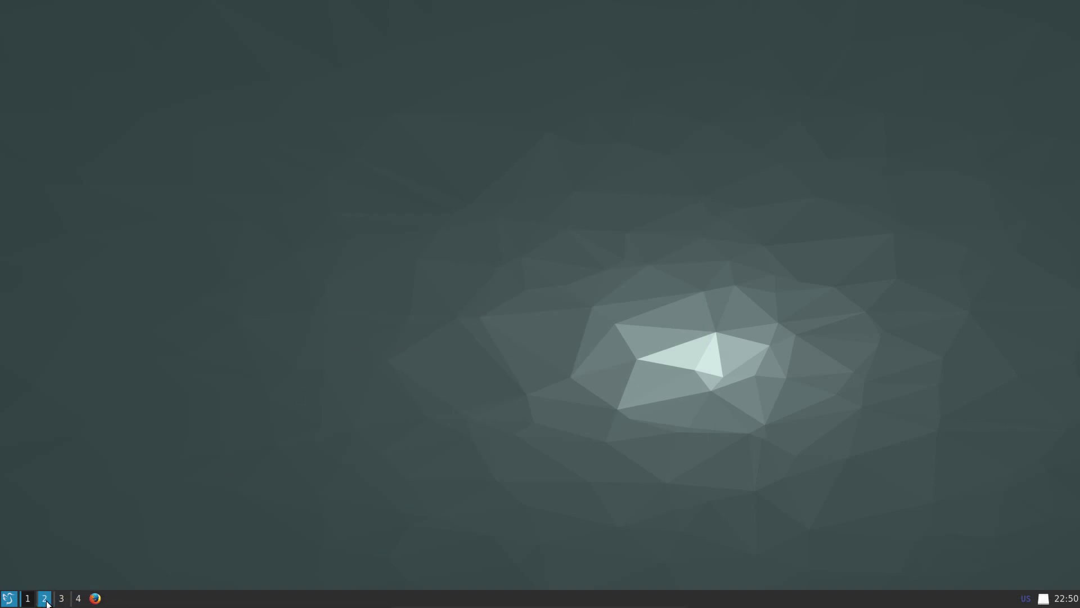
{"action": "left_click", "coordinate": [14, 600]}
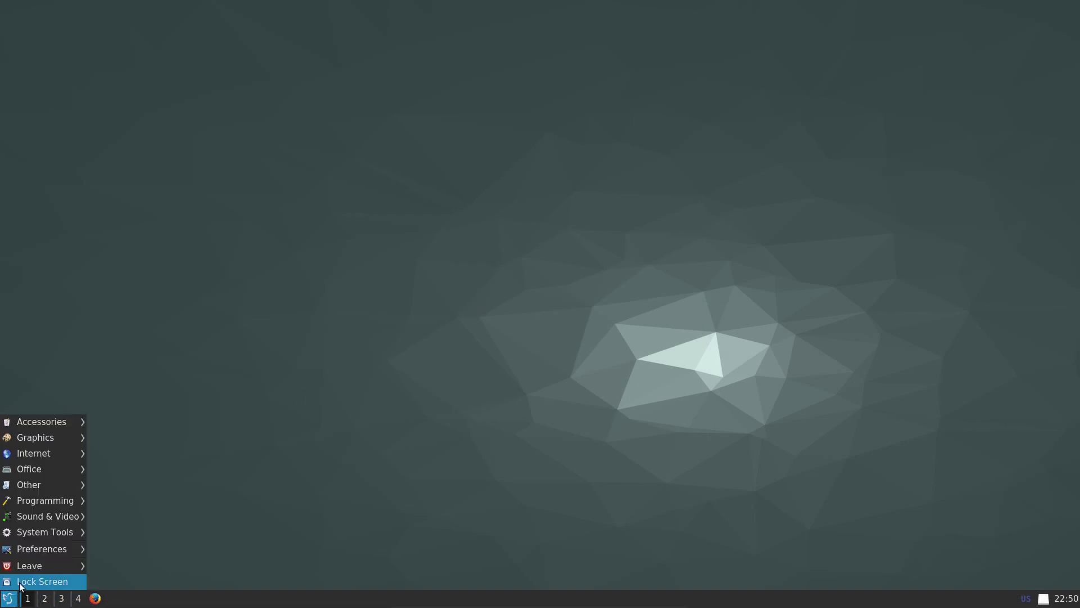
{"action": "left_click", "coordinate": [130, 535]}
{"action": "left_click", "coordinate": [44, 598]}
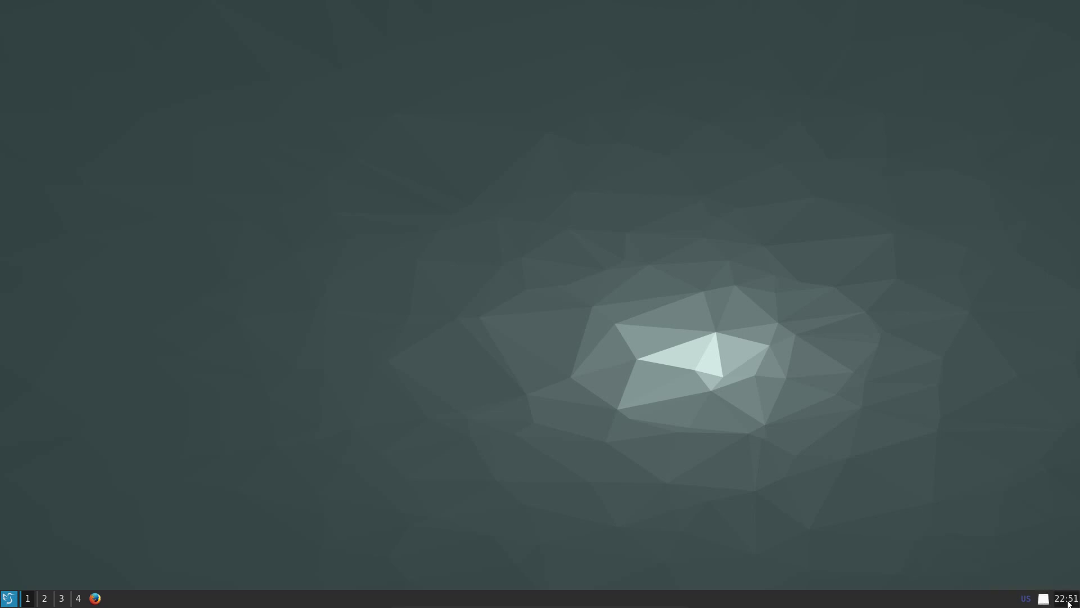
{"action": "left_click", "coordinate": [1066, 600]}
{"action": "left_click", "coordinate": [1070, 602]}
{"action": "left_click", "coordinate": [15, 599]}
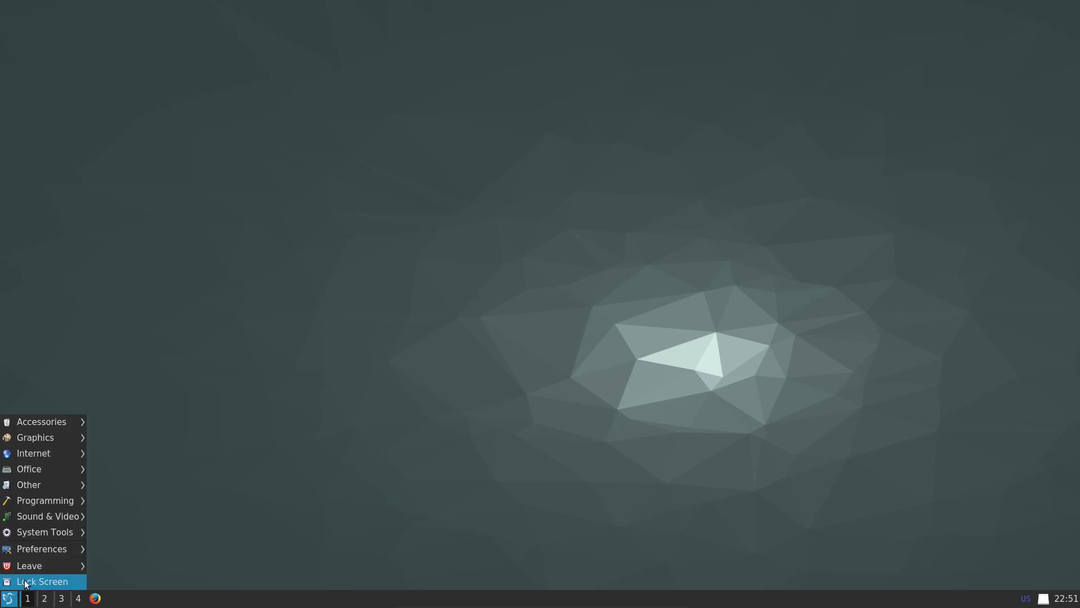
{"action": "mouse_move", "coordinate": [48, 424]}
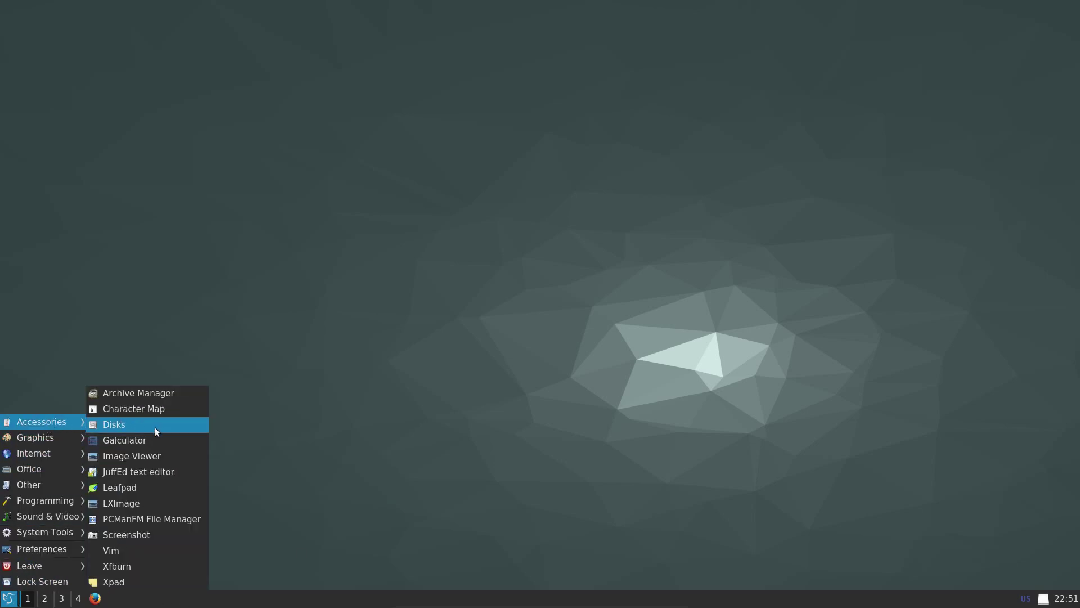
{"action": "left_click", "coordinate": [160, 439]}
{"action": "left_click", "coordinate": [94, 599]}
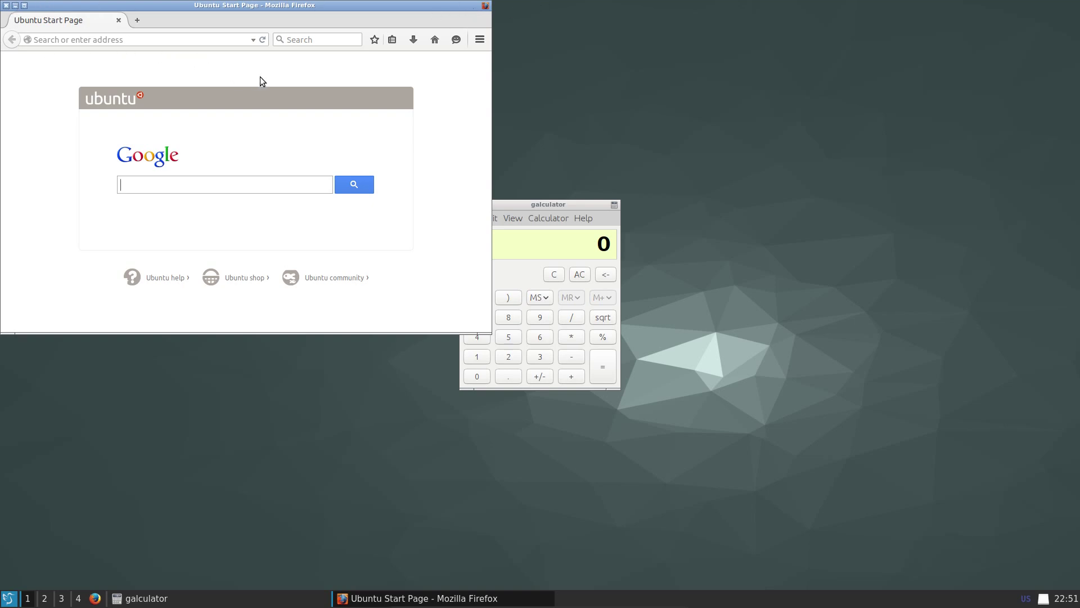
{"action": "key", "text": "alt+F4"}
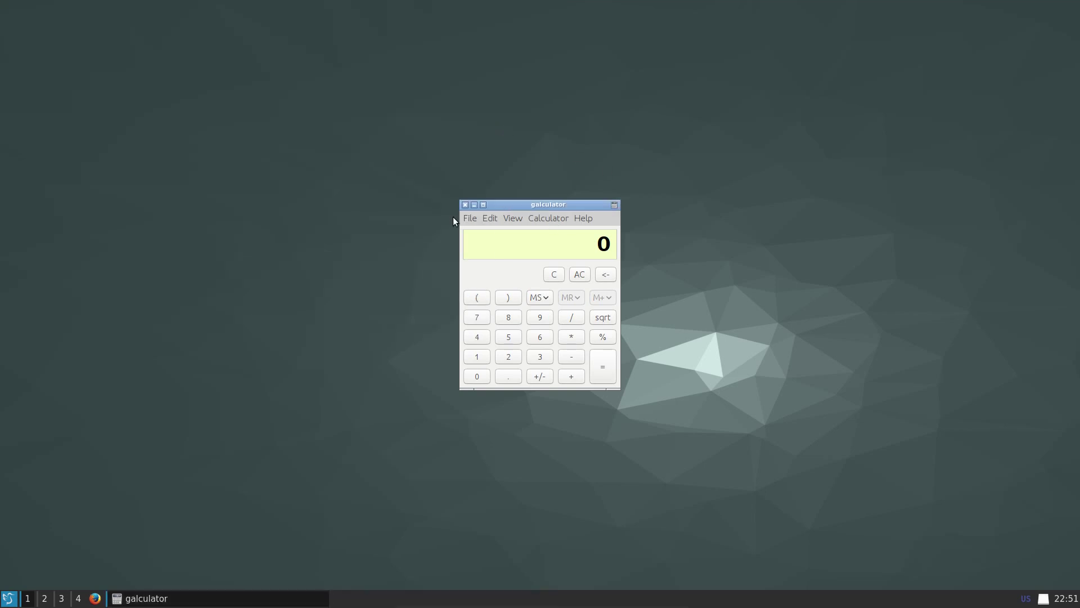
{"action": "key", "text": "alt+F4"}
Launch QTerminal drop down from System Tools
{"action": "left_click", "coordinate": [4, 599]}
{"action": "mouse_move", "coordinate": [42, 532]}
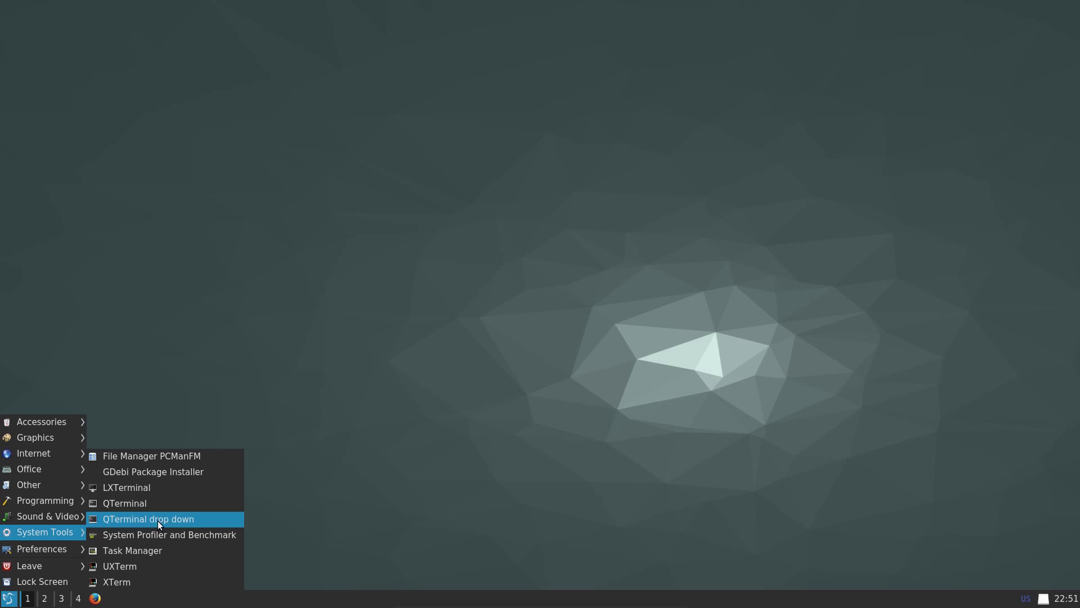
{"action": "left_click", "coordinate": [157, 521]}
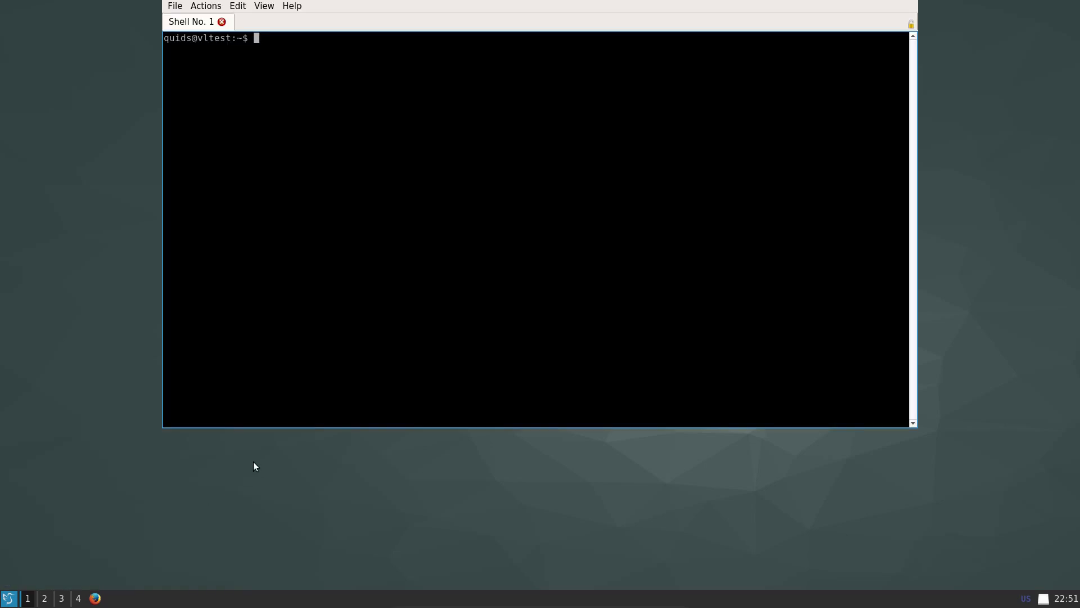
Toggle the drop-down terminal with F12 several times, clearing stray characters at the prompt
{"action": "key", "text": "F12"}
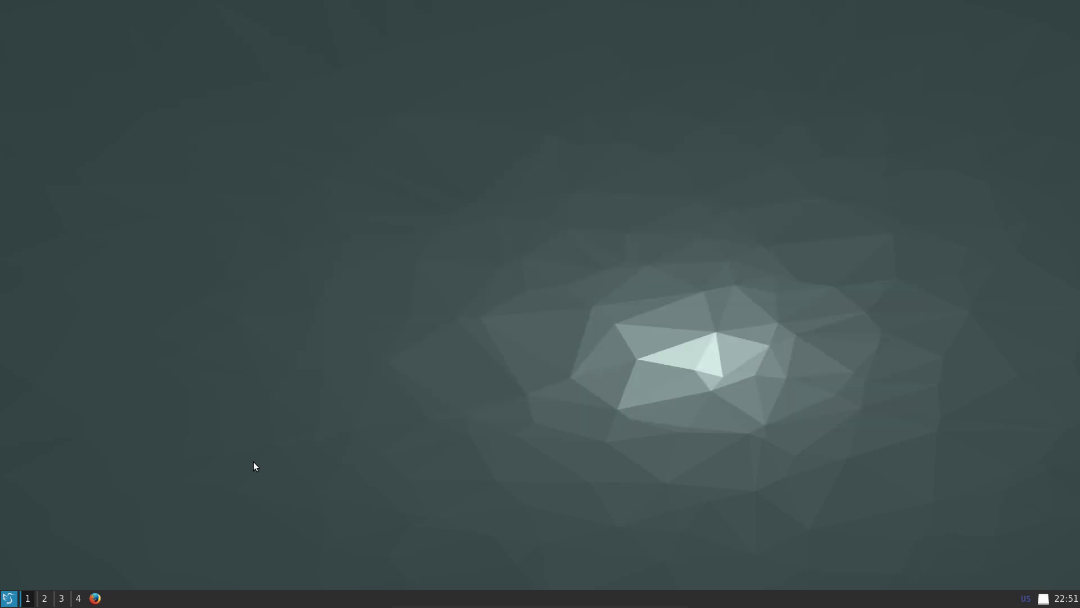
{"action": "key", "text": "F12"}
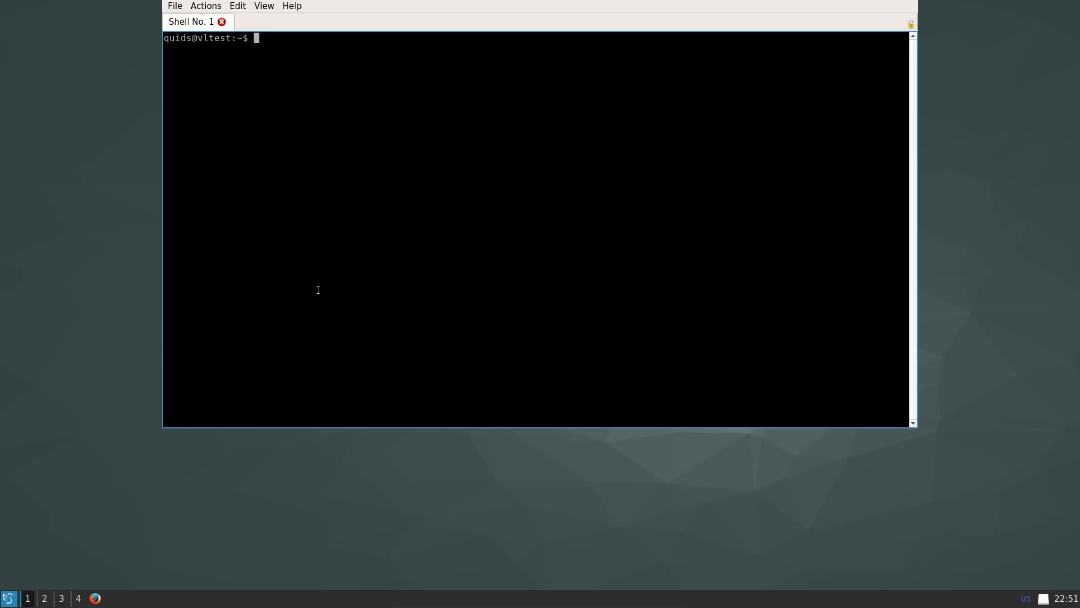
{"action": "key", "text": "F12"}
{"action": "key", "text": "F12"}
{"action": "key", "text": "F12"}
{"action": "key", "text": "F12"}
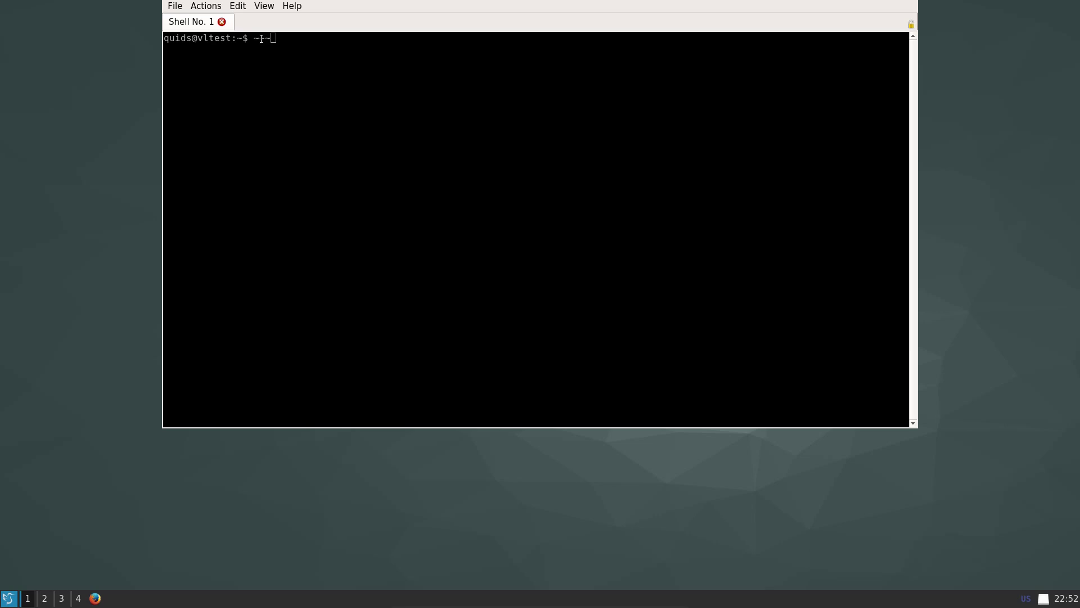
{"action": "key", "text": "F12"}
{"action": "key", "text": "F12"}
{"action": "key", "text": "BackSpace"}
{"action": "key", "text": "BackSpace"}
{"action": "key", "text": "BackSpace"}
{"action": "key", "text": "F12"}
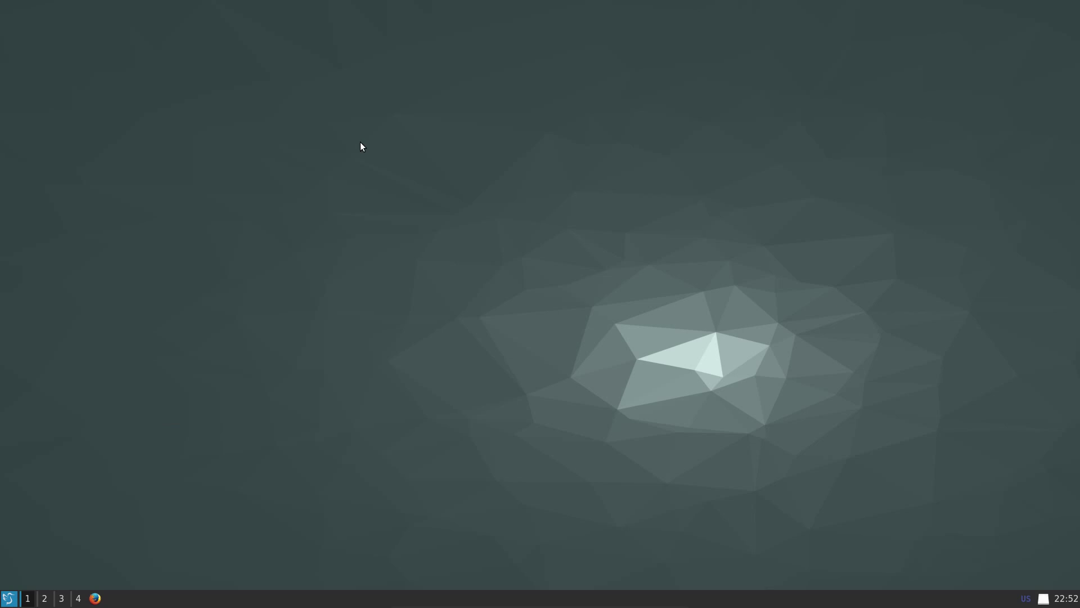
Open LXQt System Settings, then Appearance's Widget Style and Icons Theme pages
{"action": "left_click", "coordinate": [7, 599]}
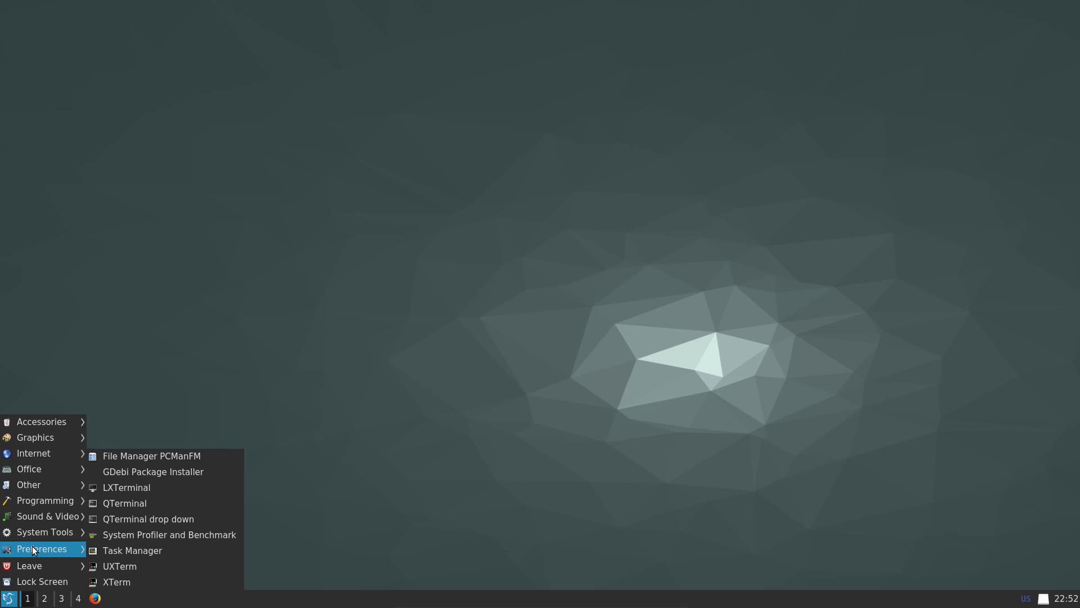
{"action": "mouse_move", "coordinate": [35, 547]}
{"action": "mouse_move", "coordinate": [190, 206]}
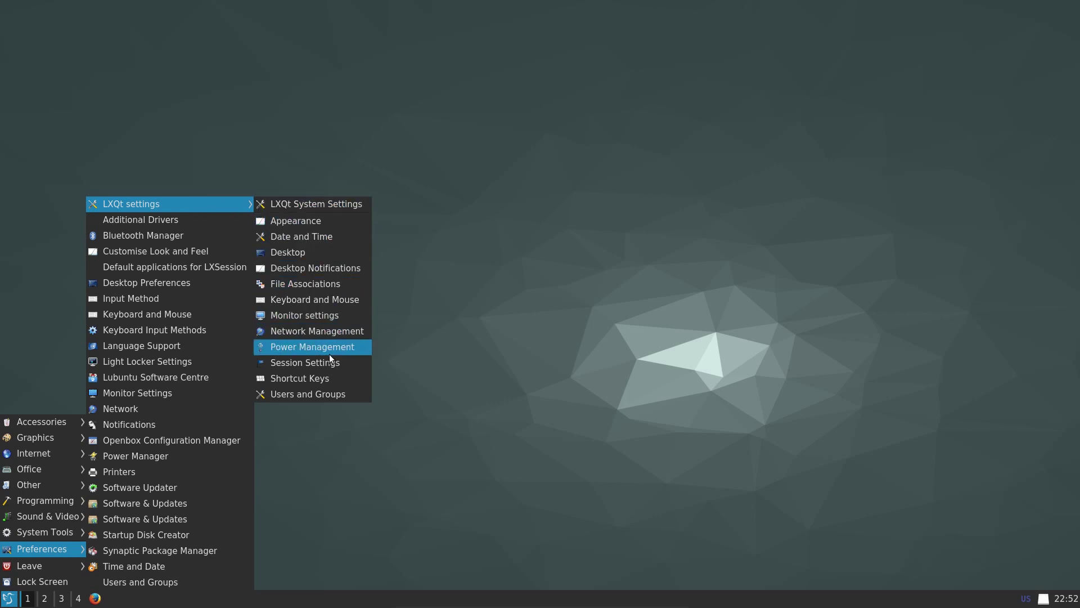
{"action": "left_click", "coordinate": [310, 209]}
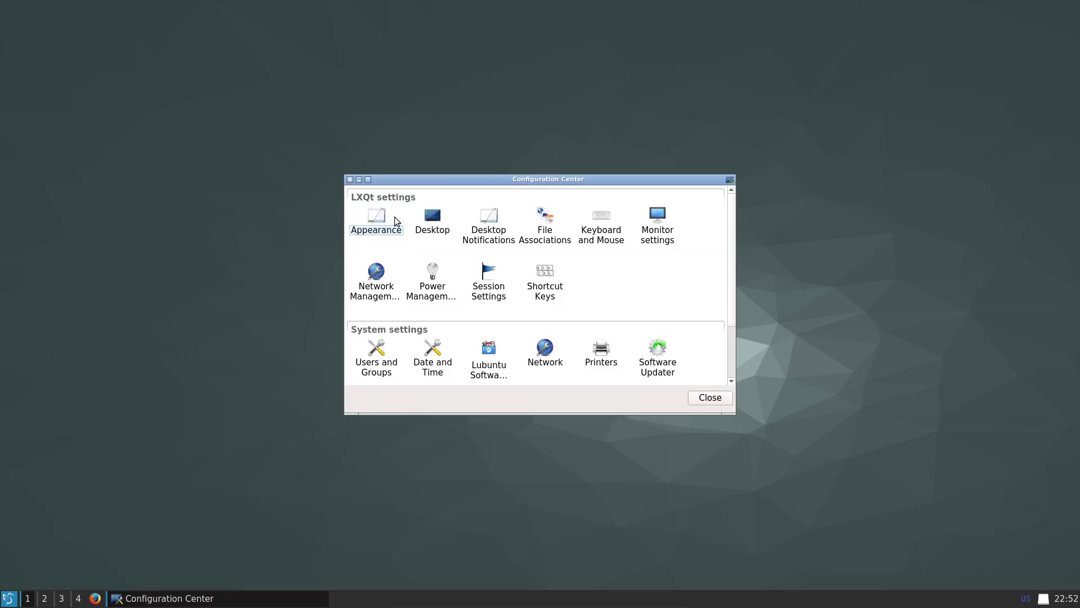
{"action": "double_click", "coordinate": [375, 218]}
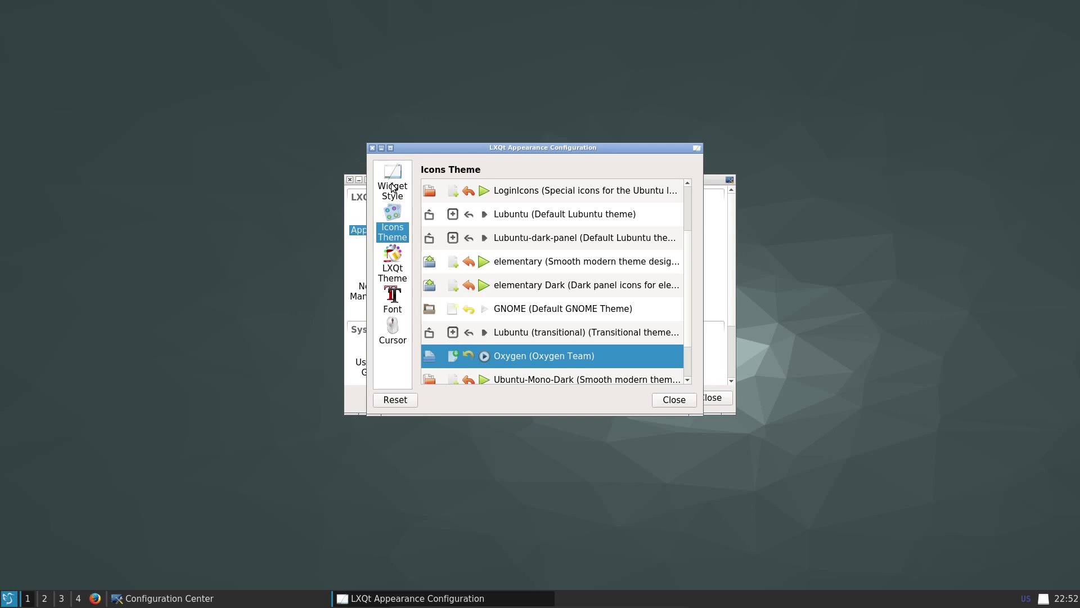
{"action": "left_click", "coordinate": [392, 187]}
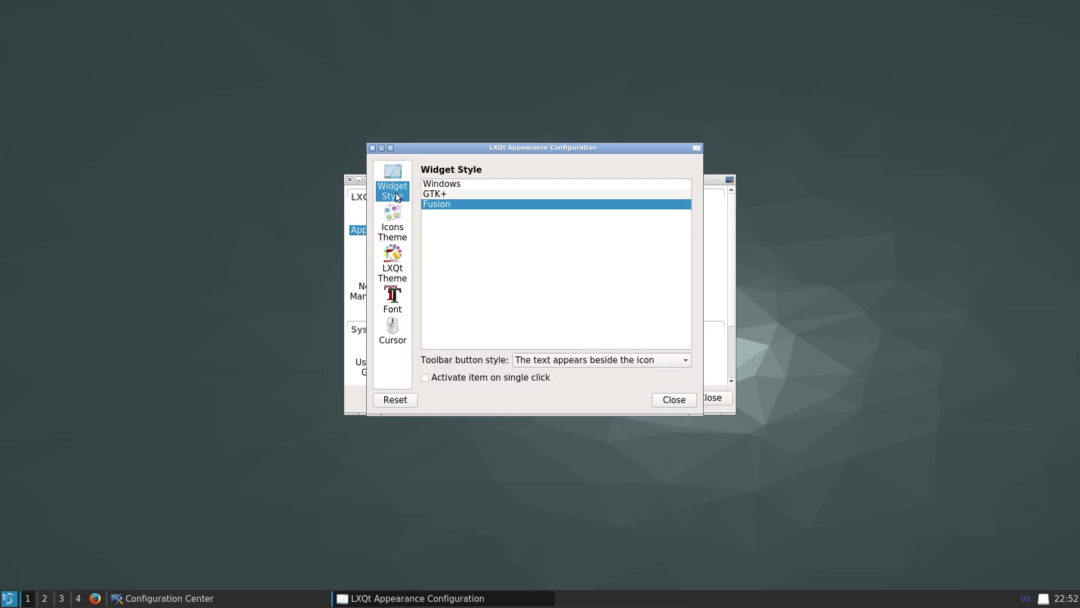
{"action": "left_click", "coordinate": [396, 218]}
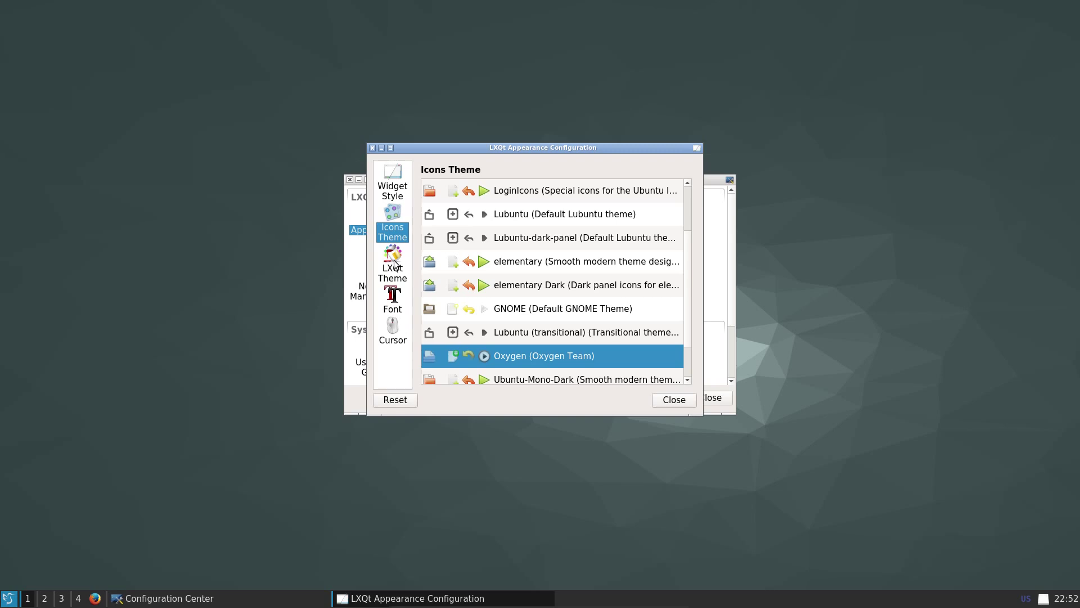
Try the Ambiance, Dark, Frost, Kde-plasma, Light and Lubuntu LXQt themes in turn
{"action": "left_click", "coordinate": [397, 263]}
{"action": "left_click", "coordinate": [474, 186]}
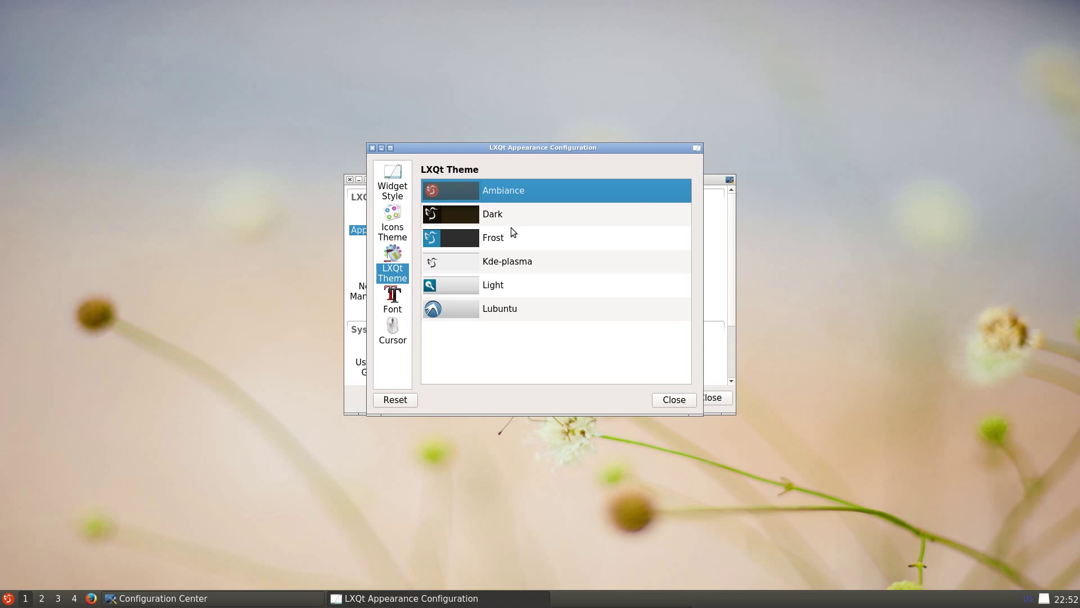
{"action": "left_click", "coordinate": [467, 216]}
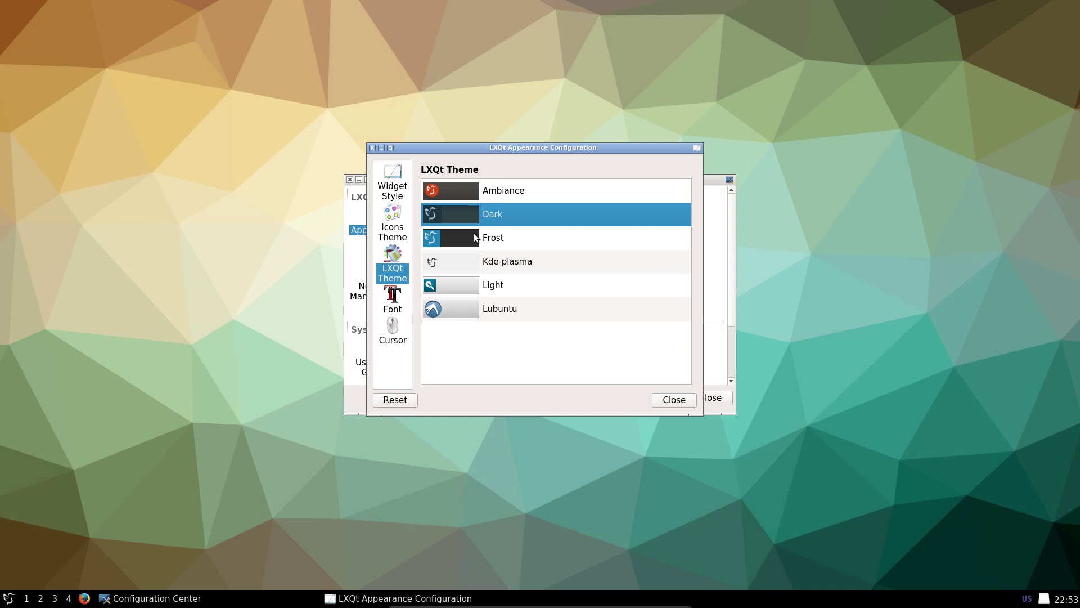
{"action": "left_click", "coordinate": [471, 240]}
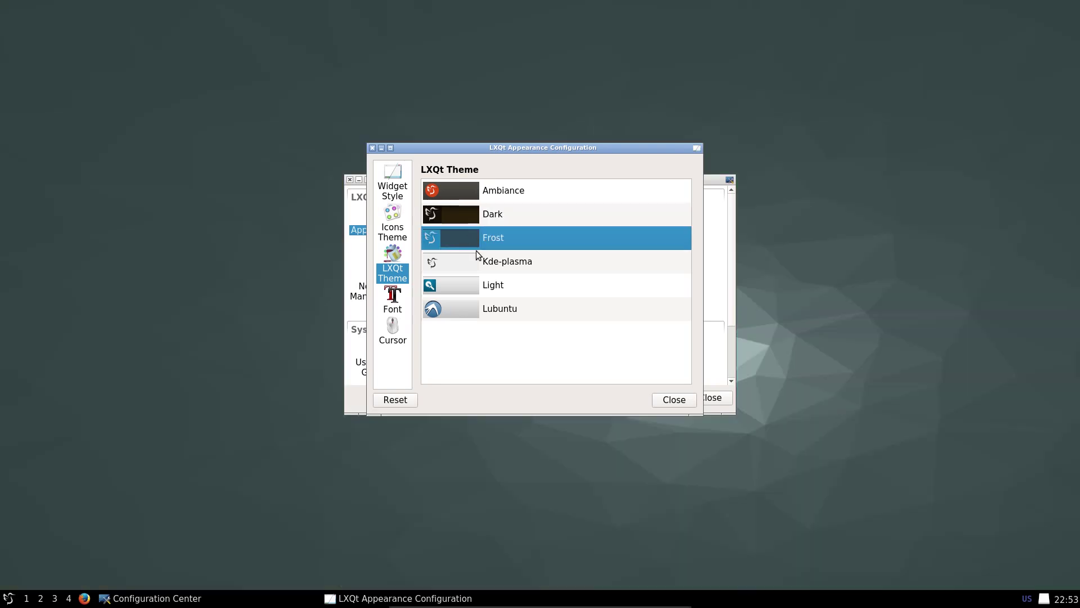
{"action": "left_click", "coordinate": [478, 268]}
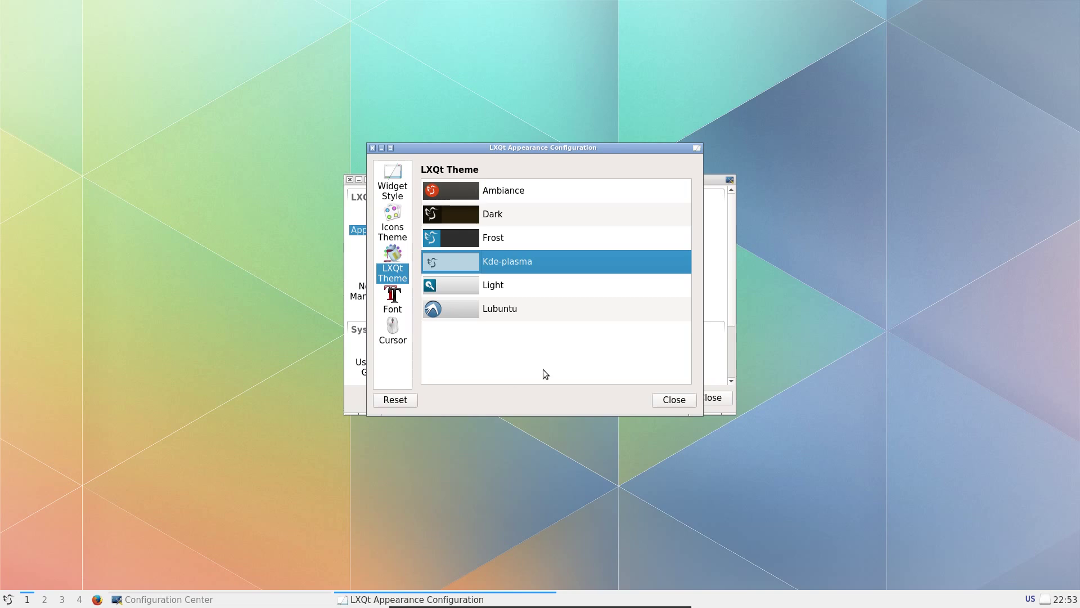
{"action": "left_click", "coordinate": [486, 287]}
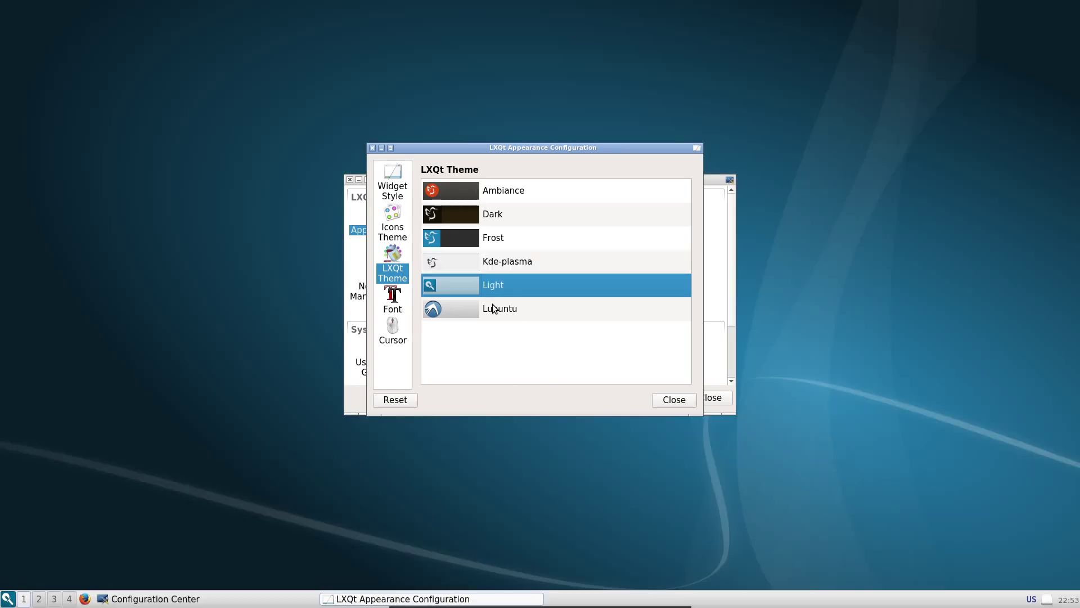
{"action": "left_click", "coordinate": [496, 314]}
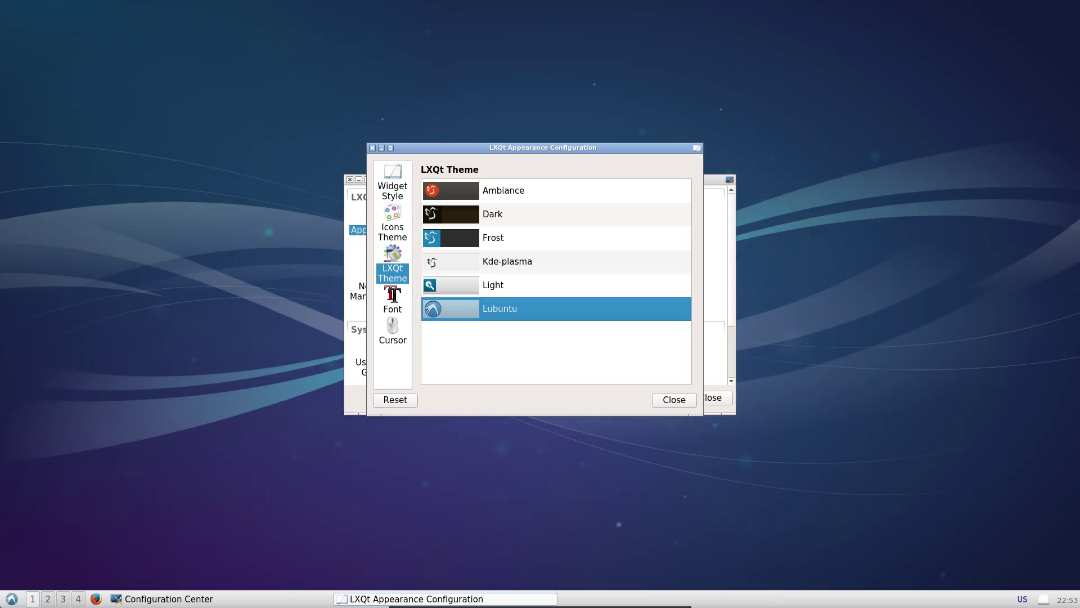
Switch back to Kde-plasma, view the Font and Cursor pages, then close Appearance
{"action": "left_click", "coordinate": [11, 599]}
{"action": "mouse_move", "coordinate": [59, 444]}
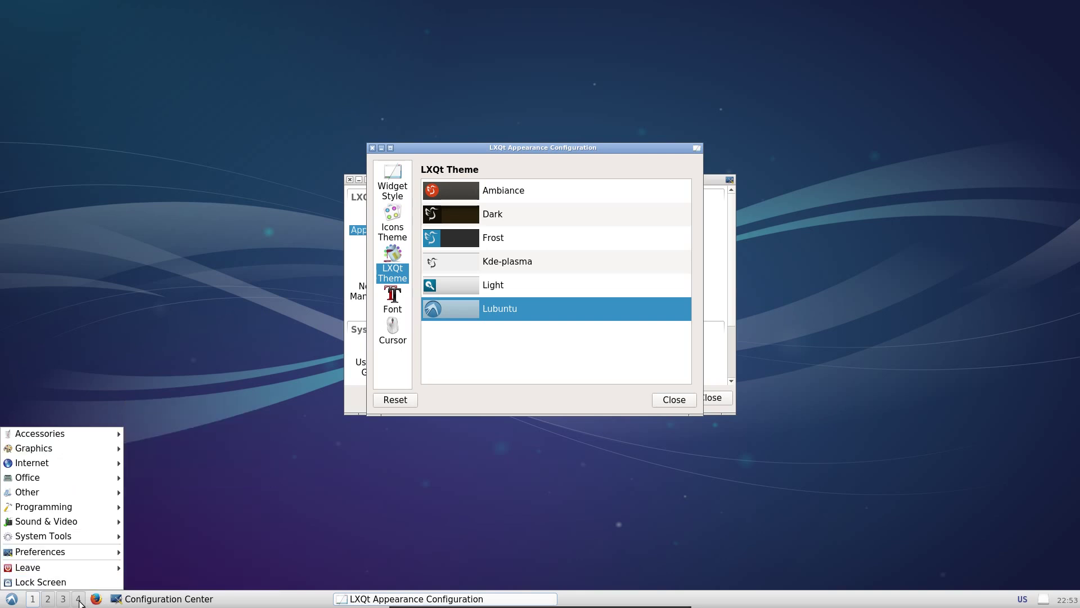
{"action": "left_click", "coordinate": [474, 262]}
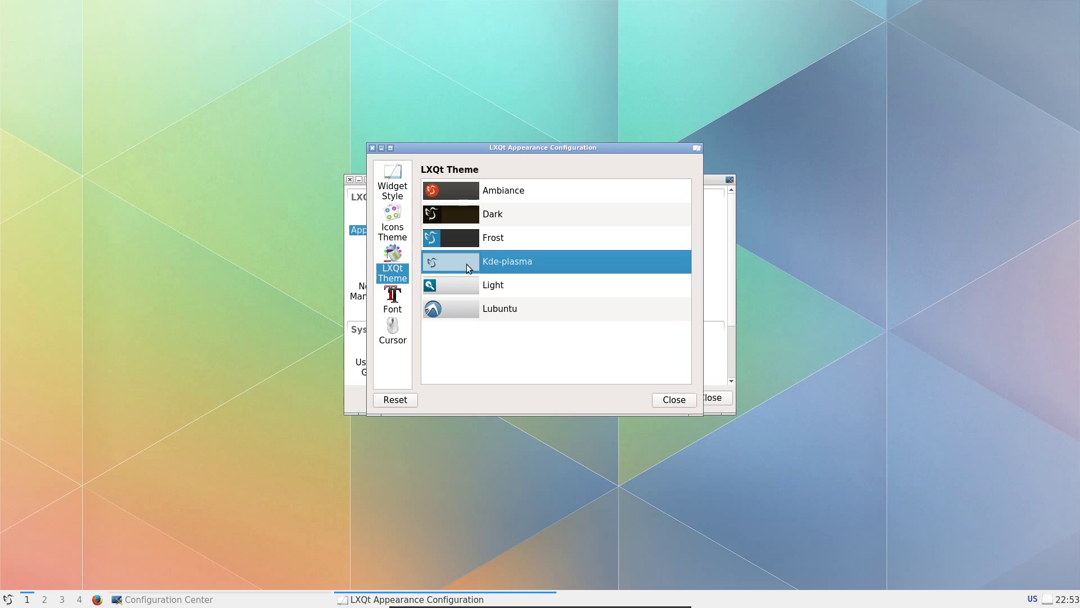
{"action": "left_click", "coordinate": [398, 298]}
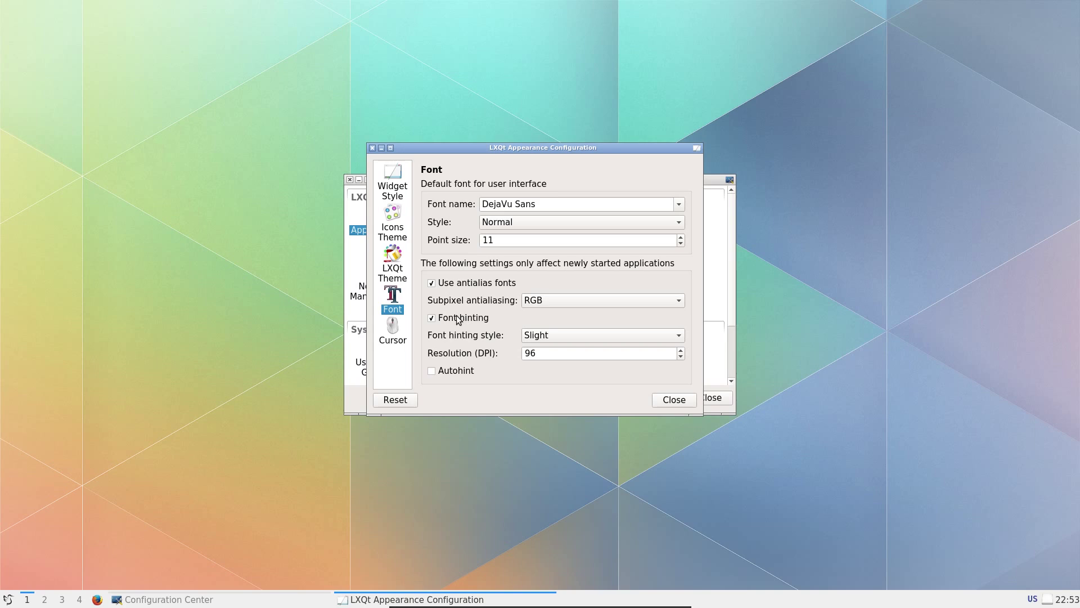
{"action": "left_click", "coordinate": [396, 330]}
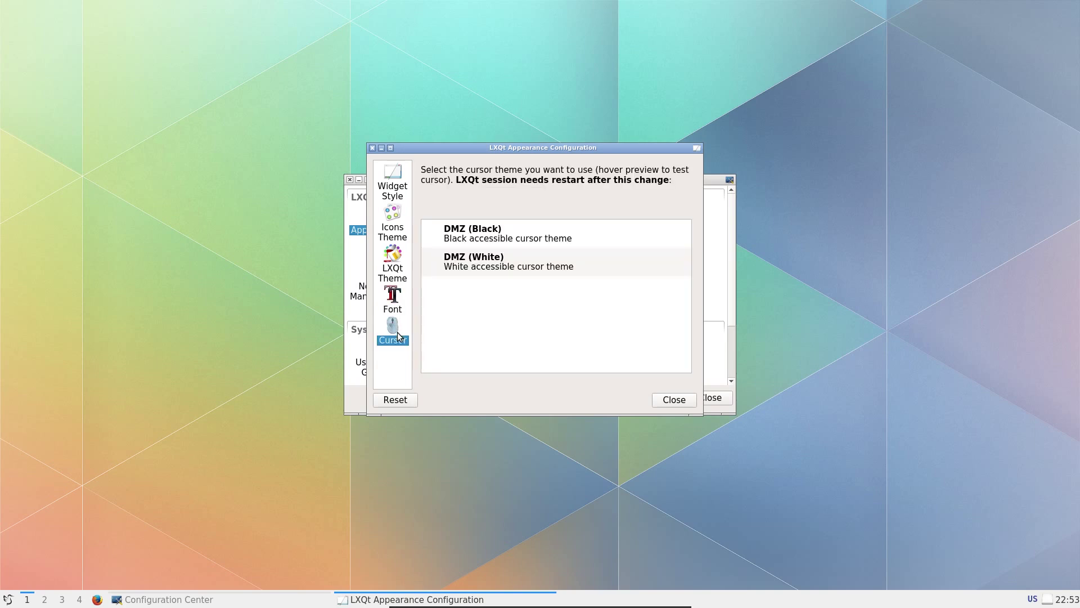
{"action": "left_click", "coordinate": [670, 400]}
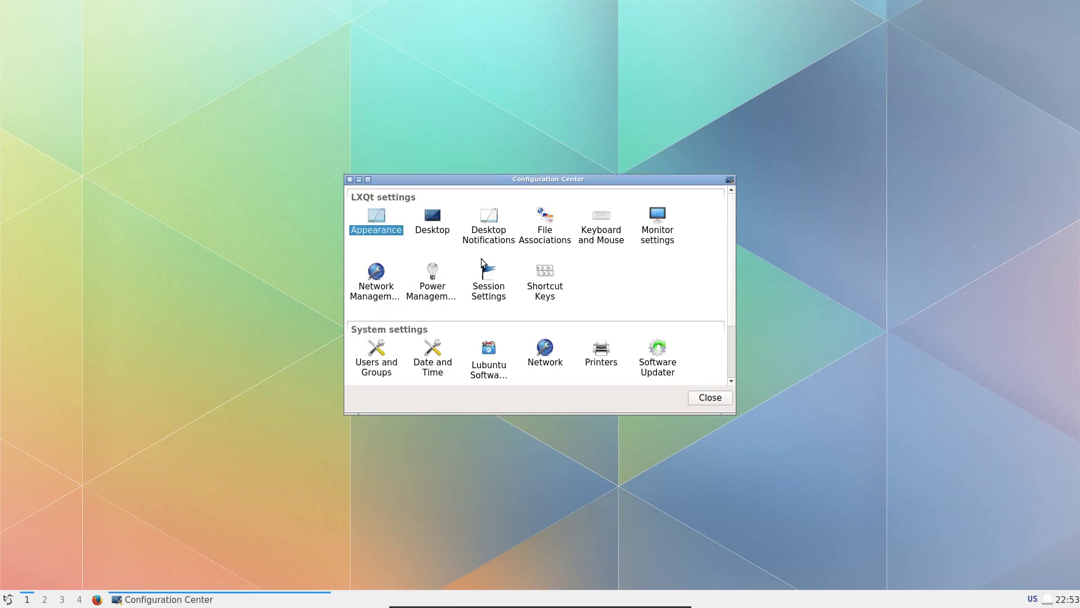
Review Desktop Notifications' advanced settings and the File Associations window, closing each
{"action": "left_click", "coordinate": [490, 227]}
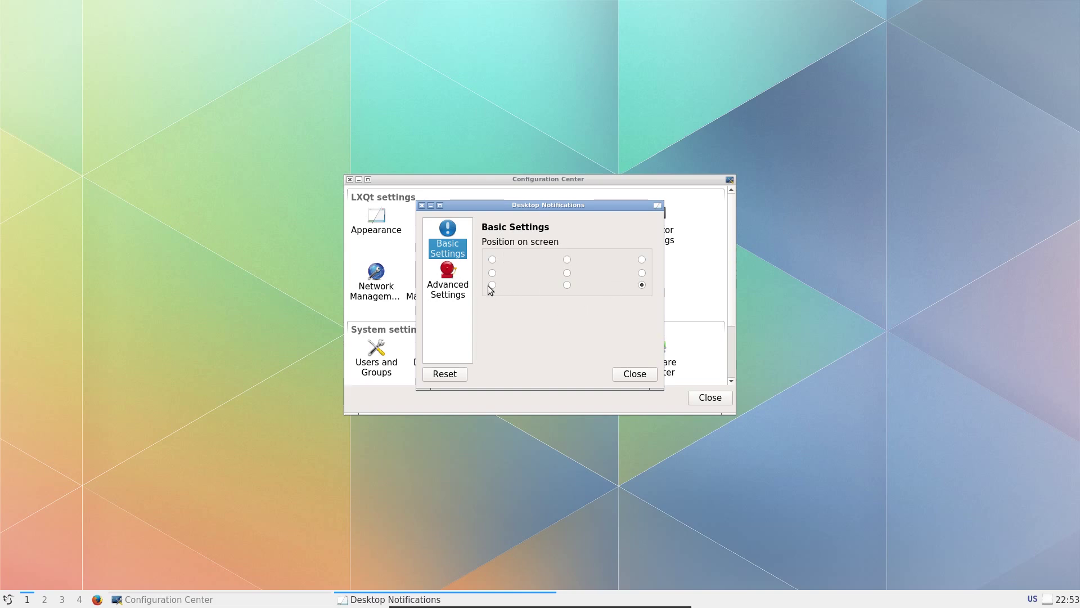
{"action": "left_click", "coordinate": [463, 296]}
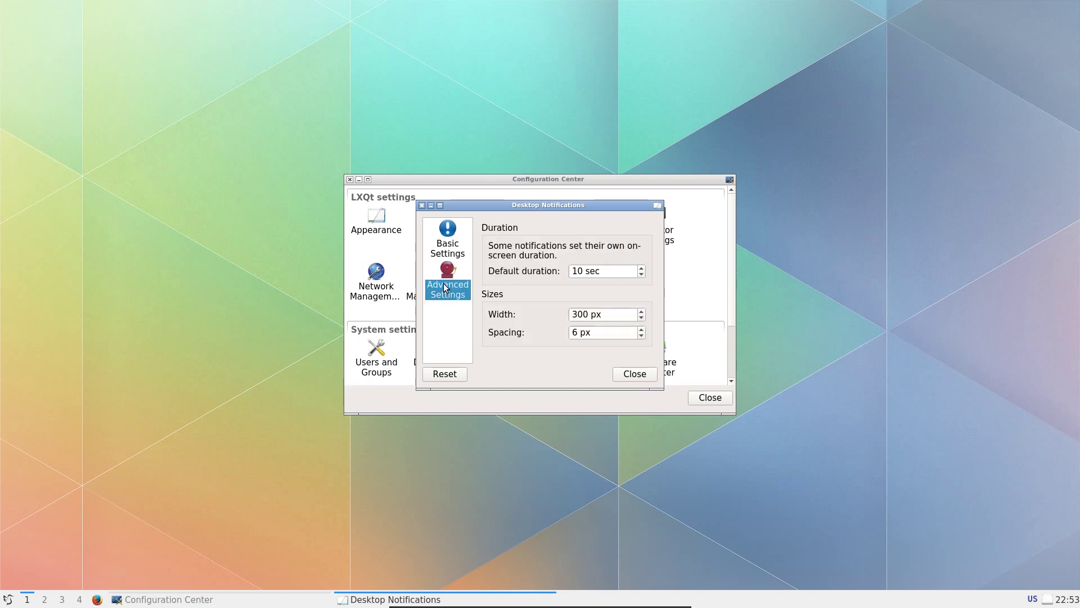
{"action": "left_click", "coordinate": [635, 374]}
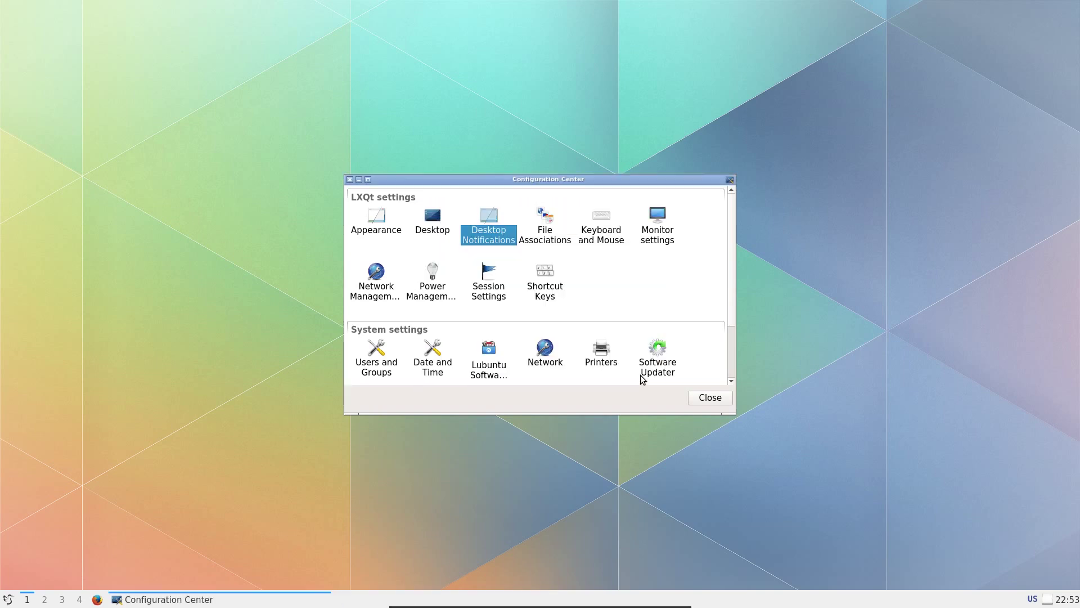
{"action": "left_click", "coordinate": [538, 243]}
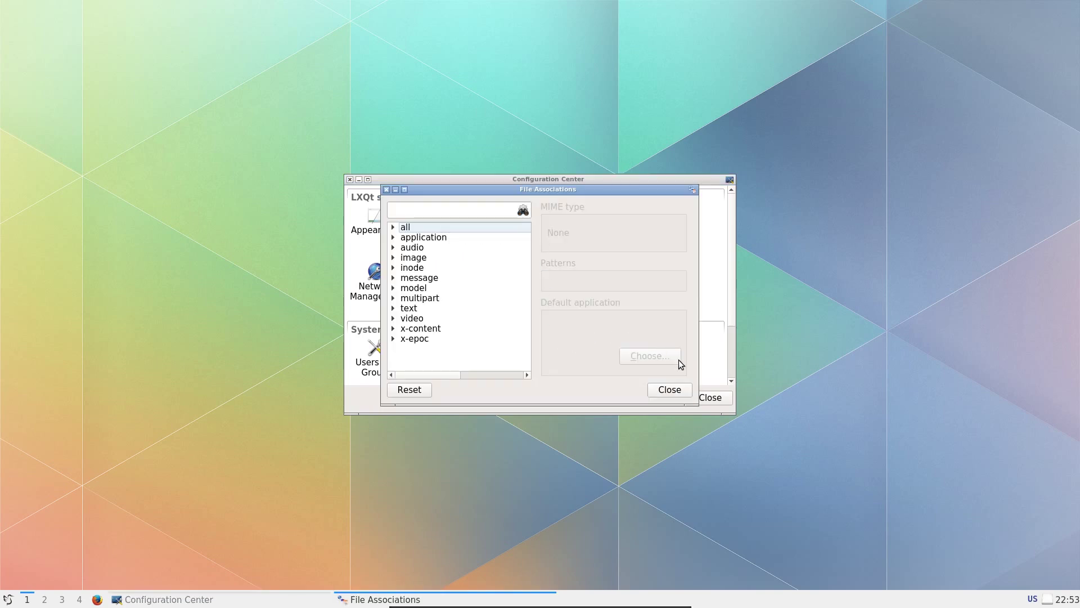
{"action": "left_click", "coordinate": [669, 392]}
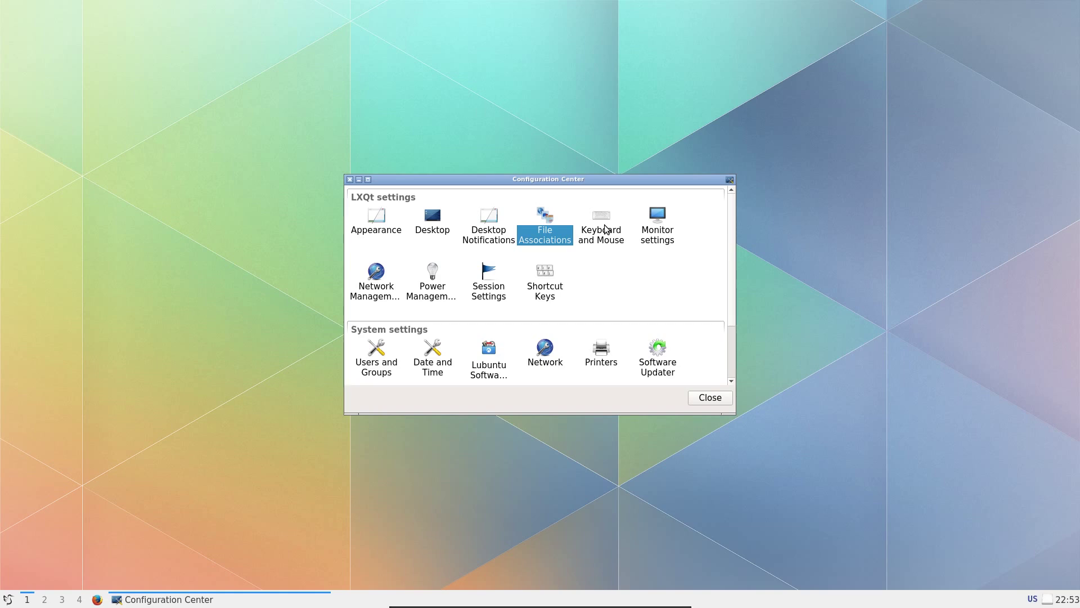
Set wheel scroll lines to 5, check Monitor settings, then select Network Management
{"action": "left_click", "coordinate": [605, 225]}
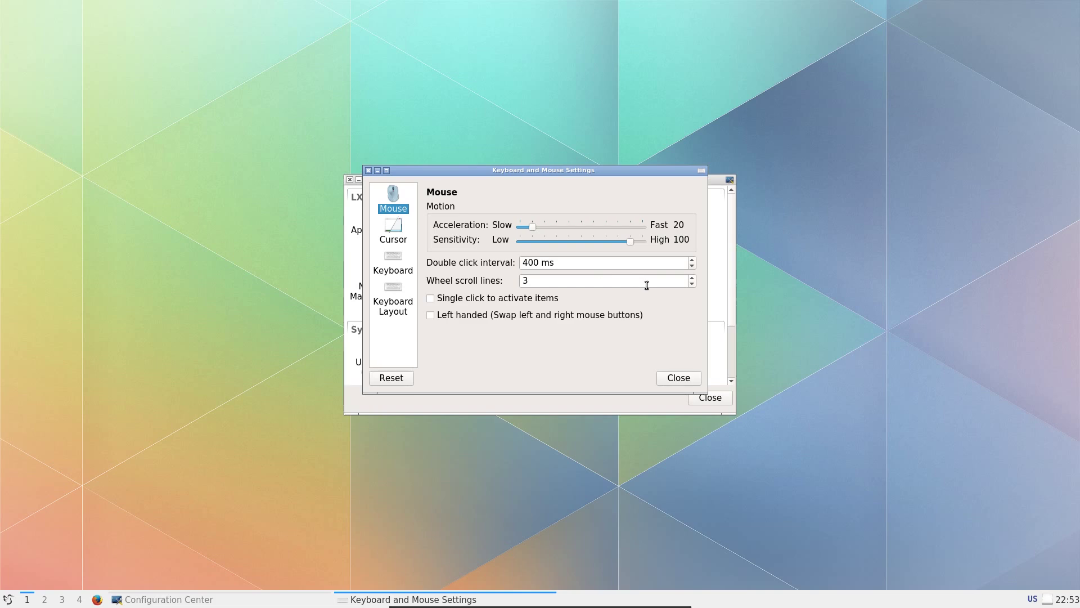
{"action": "left_click", "coordinate": [693, 277]}
{"action": "left_click", "coordinate": [693, 277]}
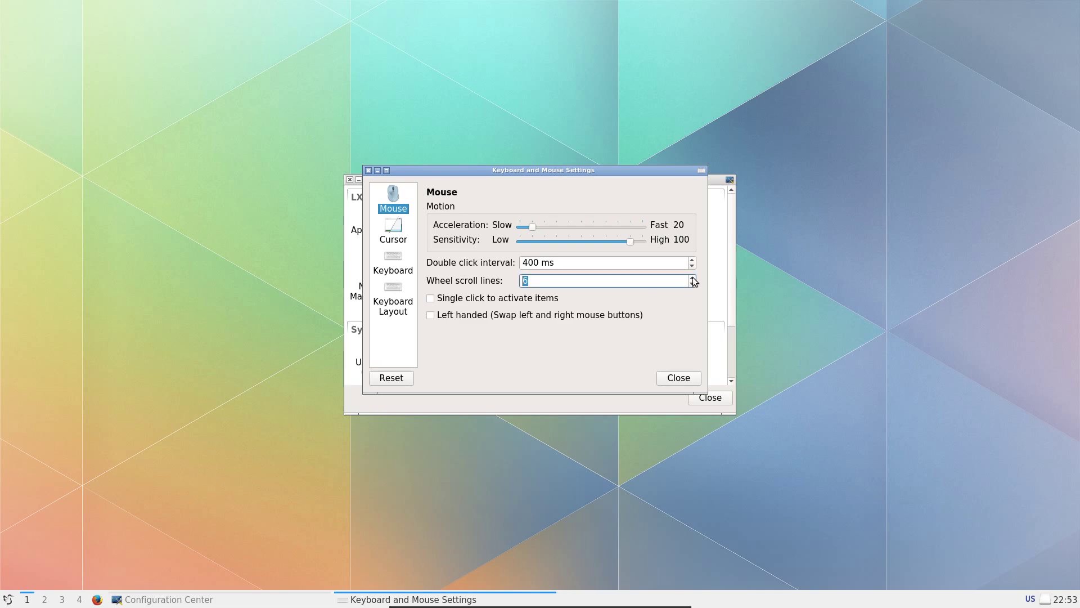
{"action": "left_click", "coordinate": [675, 377]}
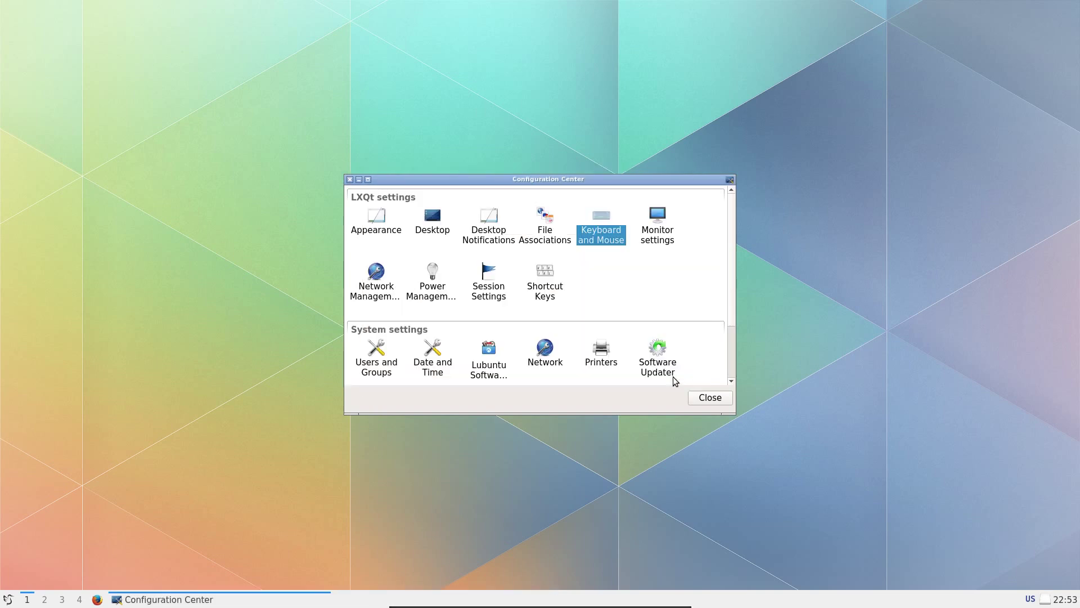
{"action": "left_click", "coordinate": [657, 225]}
{"action": "left_click", "coordinate": [689, 402]}
{"action": "left_click", "coordinate": [397, 275]}
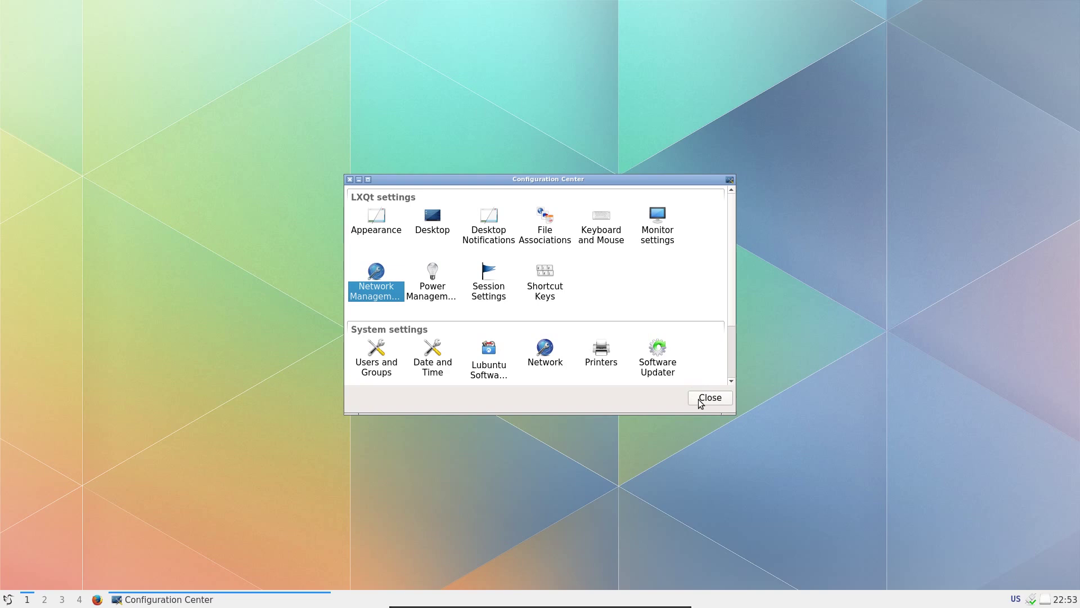
Back on Network Management, disconnect the Wired (eth0) service from the tray network menu
{"action": "left_click", "coordinate": [437, 289]}
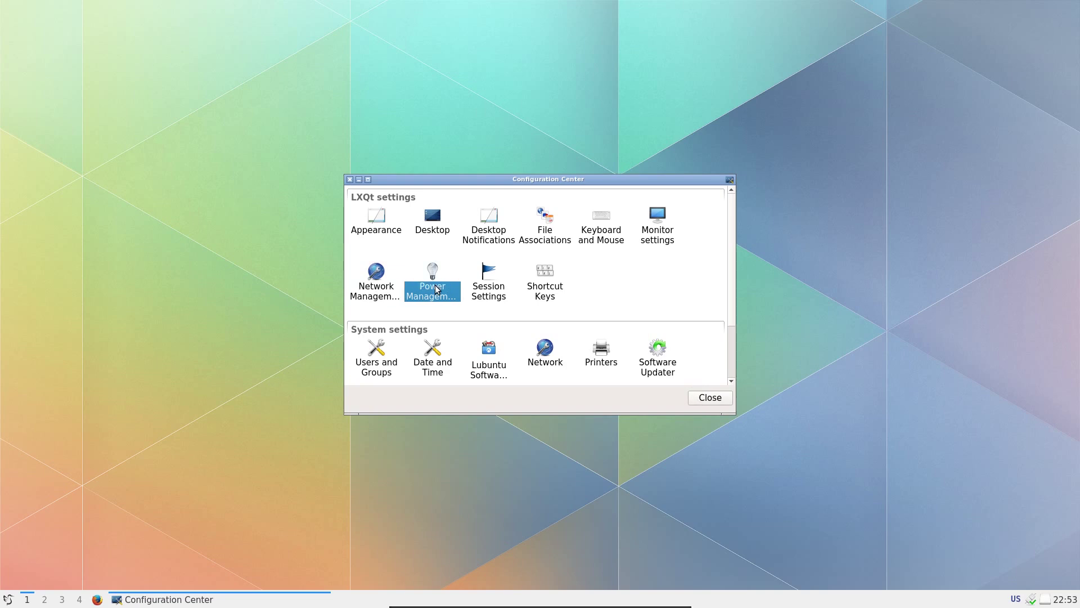
{"action": "left_click", "coordinate": [382, 284]}
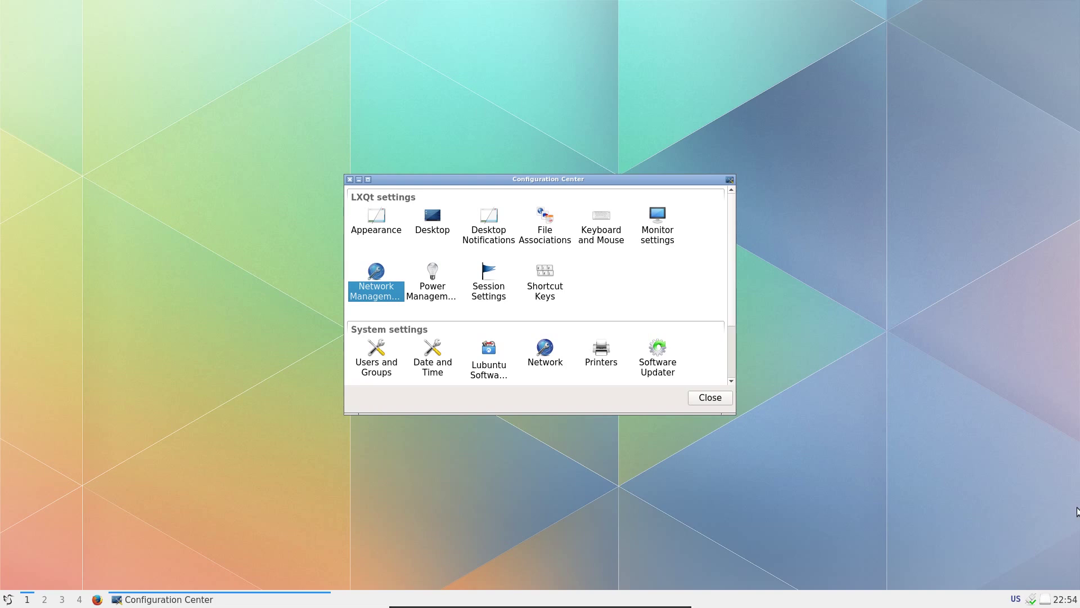
{"action": "left_click", "coordinate": [1033, 599]}
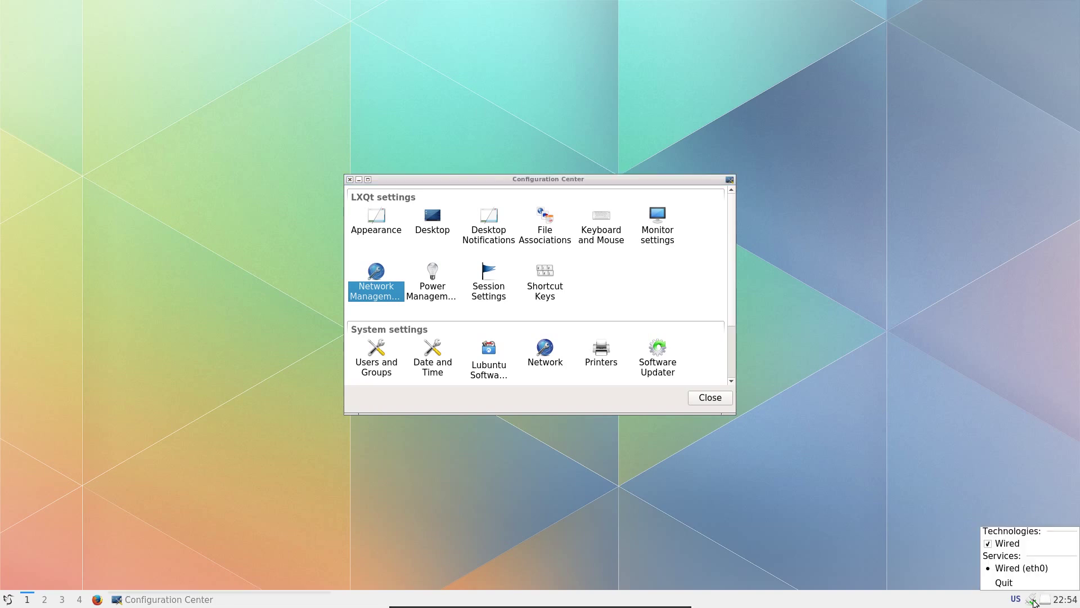
{"action": "left_click", "coordinate": [1020, 568]}
Turn off Wired networking in the tray network menu, then reopen it to check
{"action": "left_click", "coordinate": [1033, 599]}
{"action": "left_click", "coordinate": [1017, 546]}
{"action": "left_click", "coordinate": [1031, 600]}
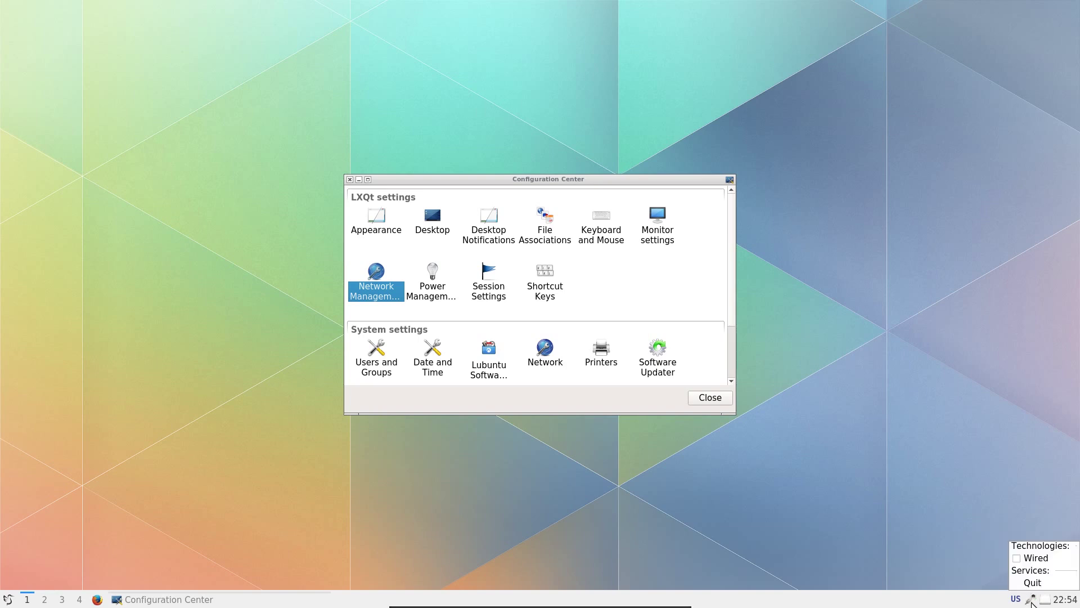
{"action": "left_click", "coordinate": [1029, 558]}
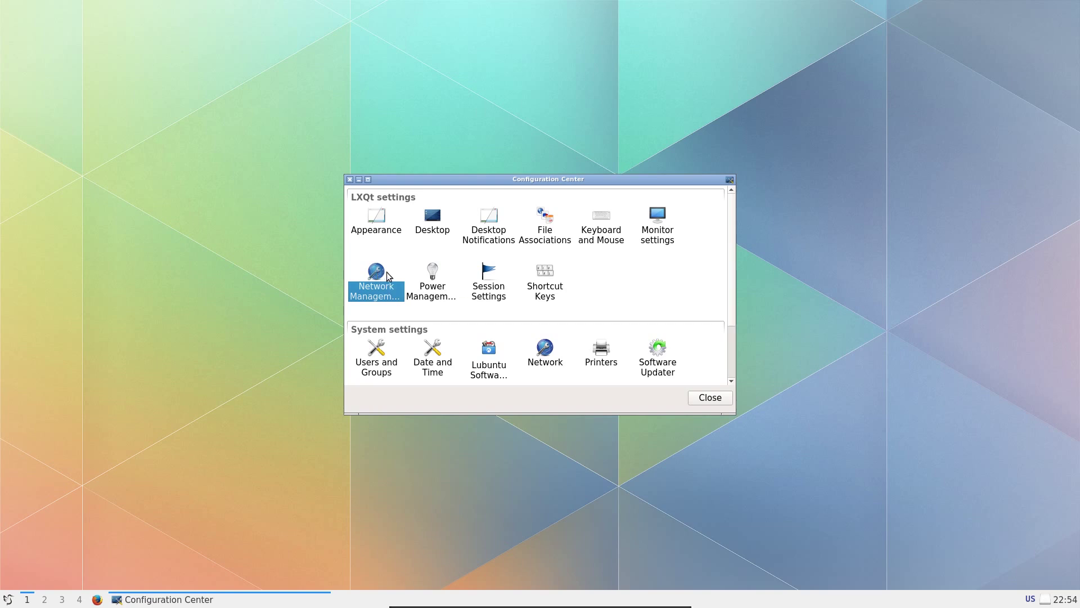
{"action": "double_click", "coordinate": [433, 275]}
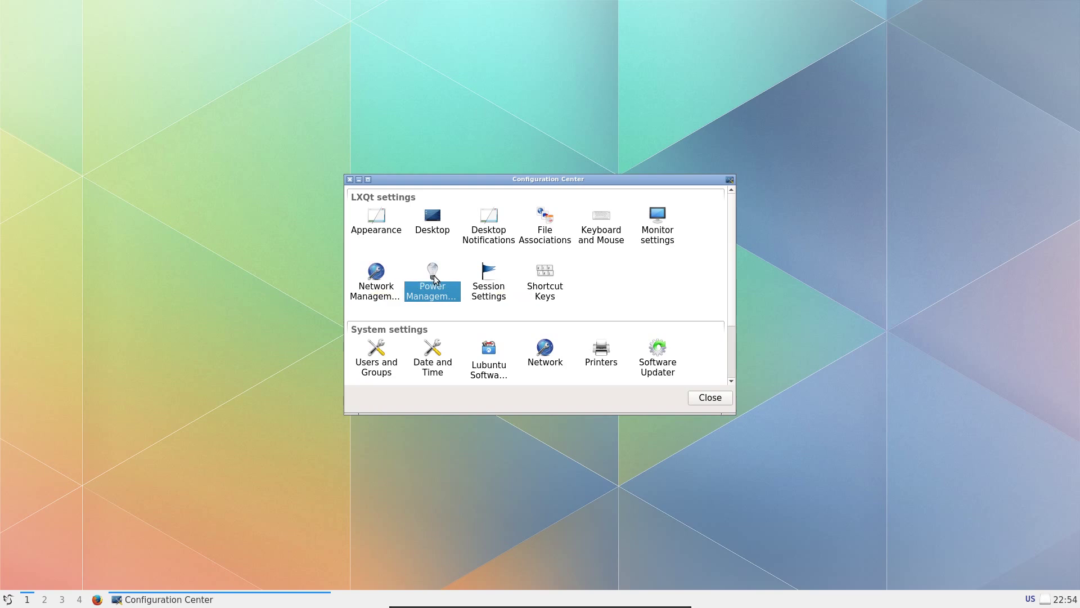
{"action": "left_click", "coordinate": [634, 401]}
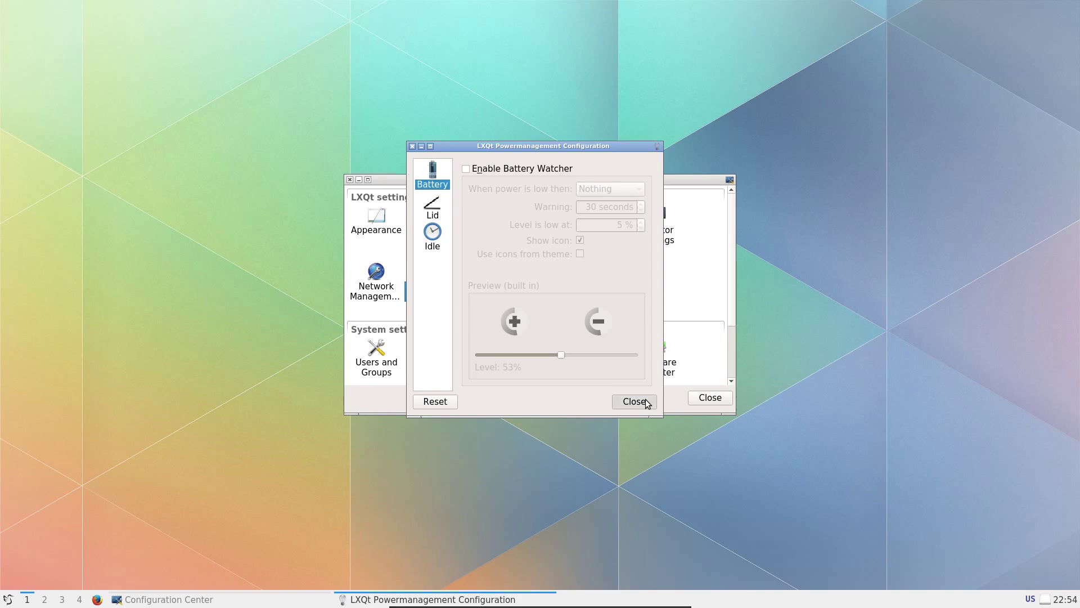
{"action": "double_click", "coordinate": [491, 282]}
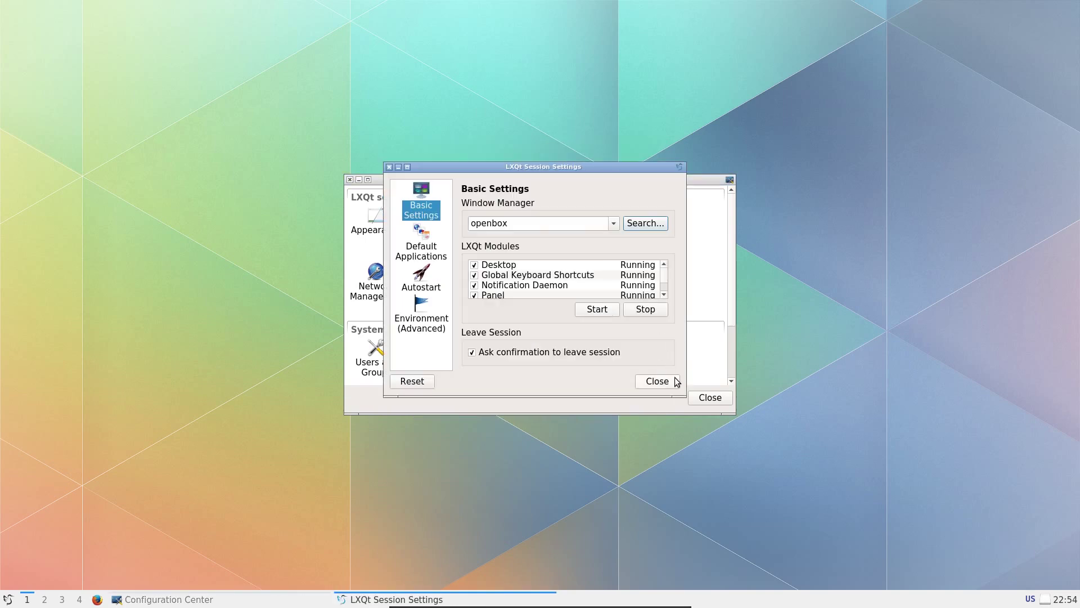
{"action": "left_click", "coordinate": [676, 381]}
{"action": "scroll", "coordinate": [544, 304], "scroll_direction": "down", "scroll_amount": 2}
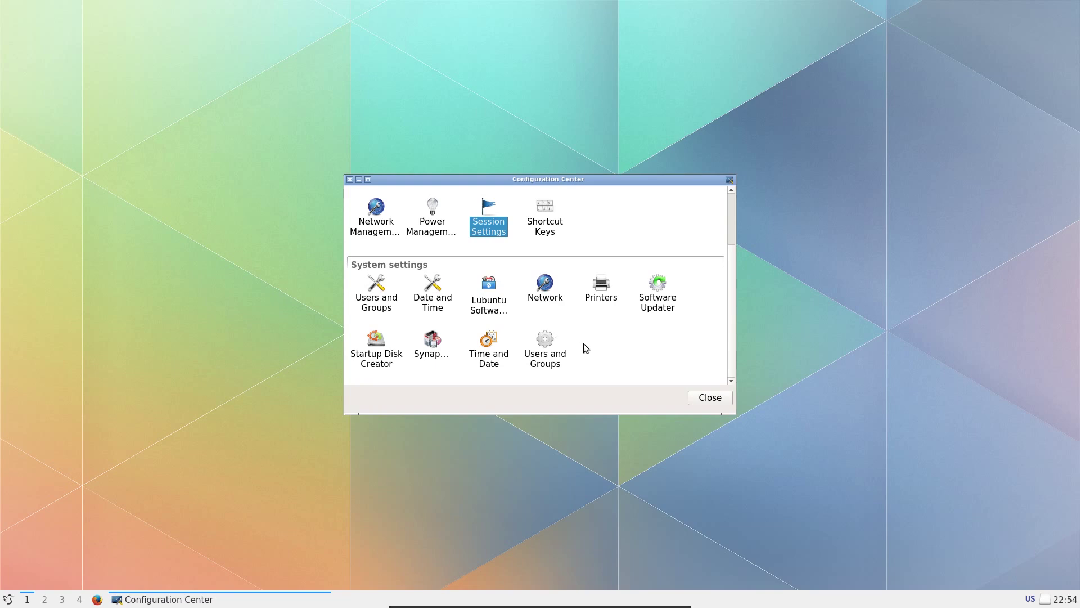
{"action": "left_click", "coordinate": [478, 297]}
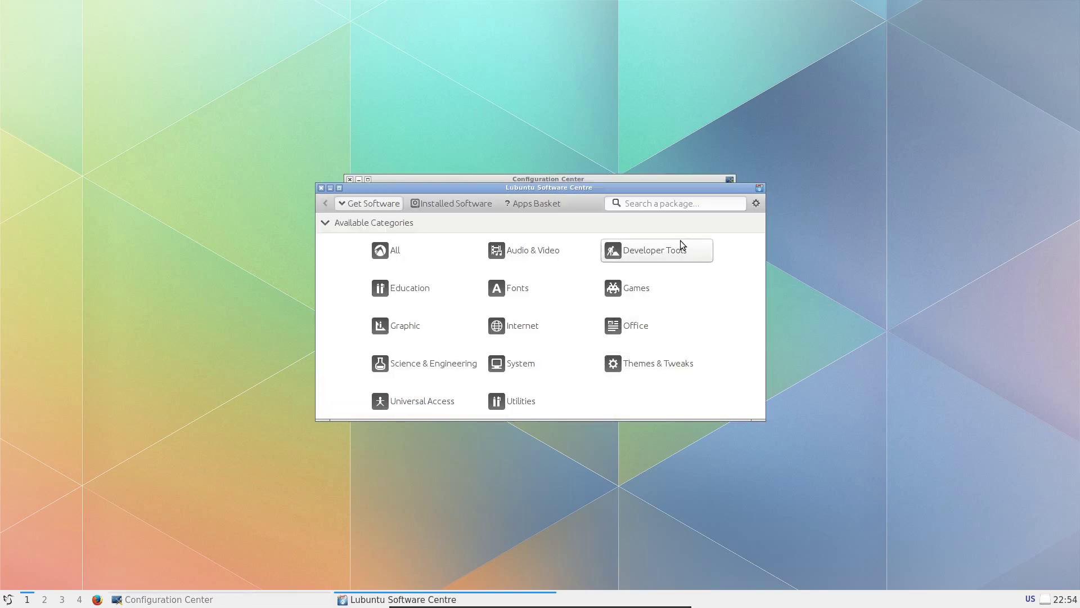
{"action": "left_click", "coordinate": [321, 189]}
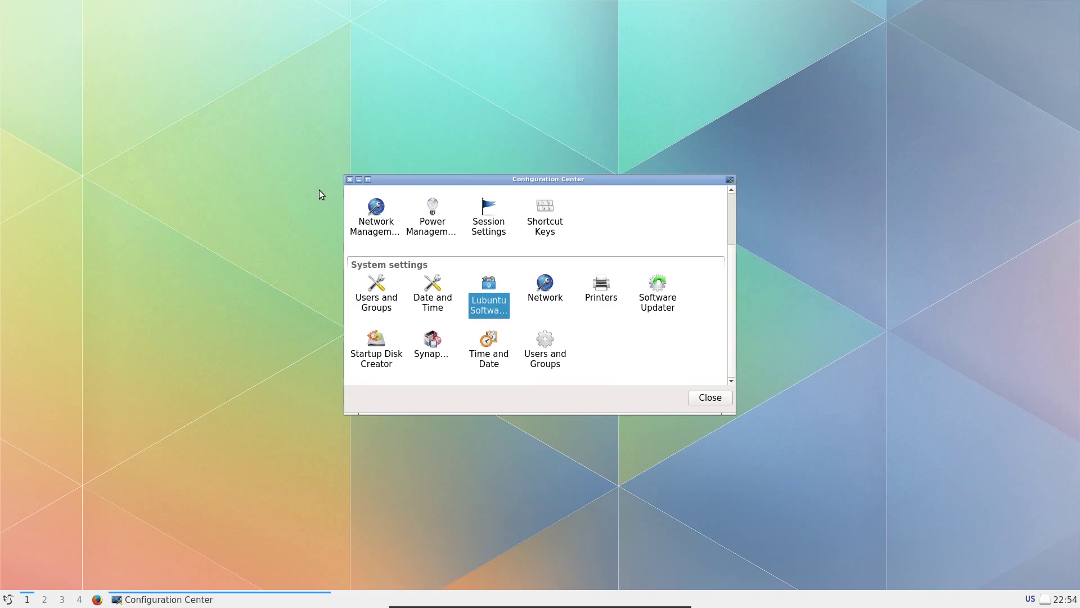
{"action": "left_click", "coordinate": [433, 341]}
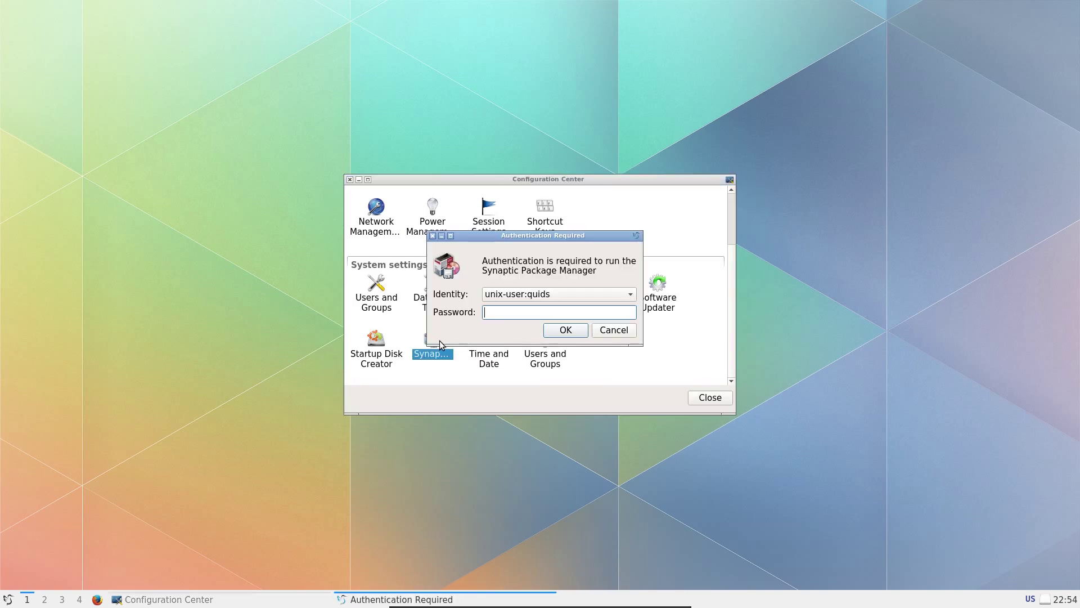
{"action": "left_click", "coordinate": [558, 293]}
{"action": "left_click", "coordinate": [558, 292]}
{"action": "left_click", "coordinate": [568, 310]}
{"action": "type", "text": "•••••••••"}
{"action": "key", "text": "Return"}
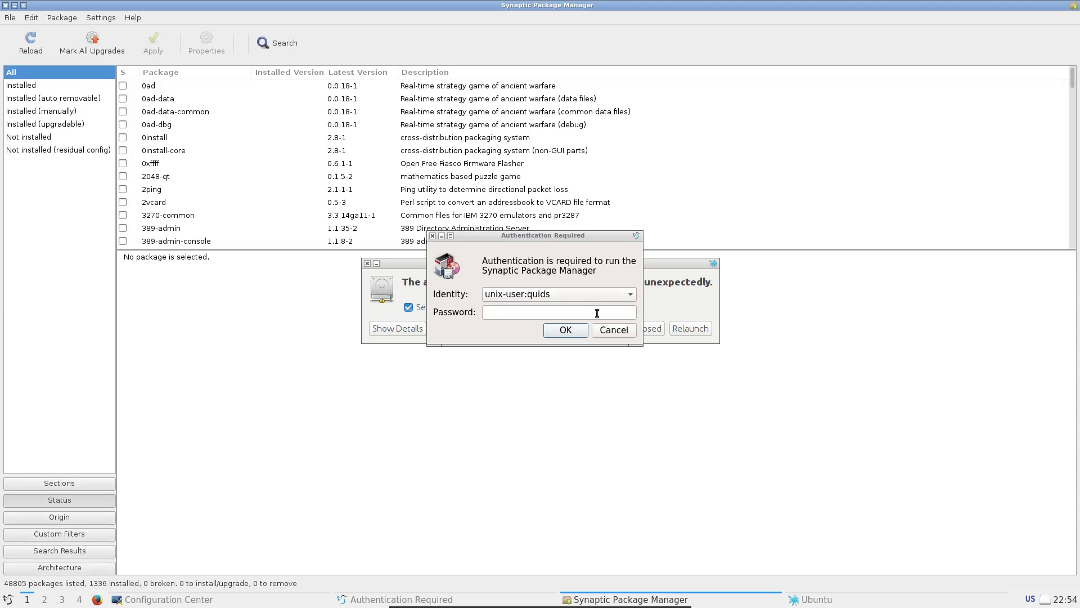
{"action": "left_click", "coordinate": [620, 329]}
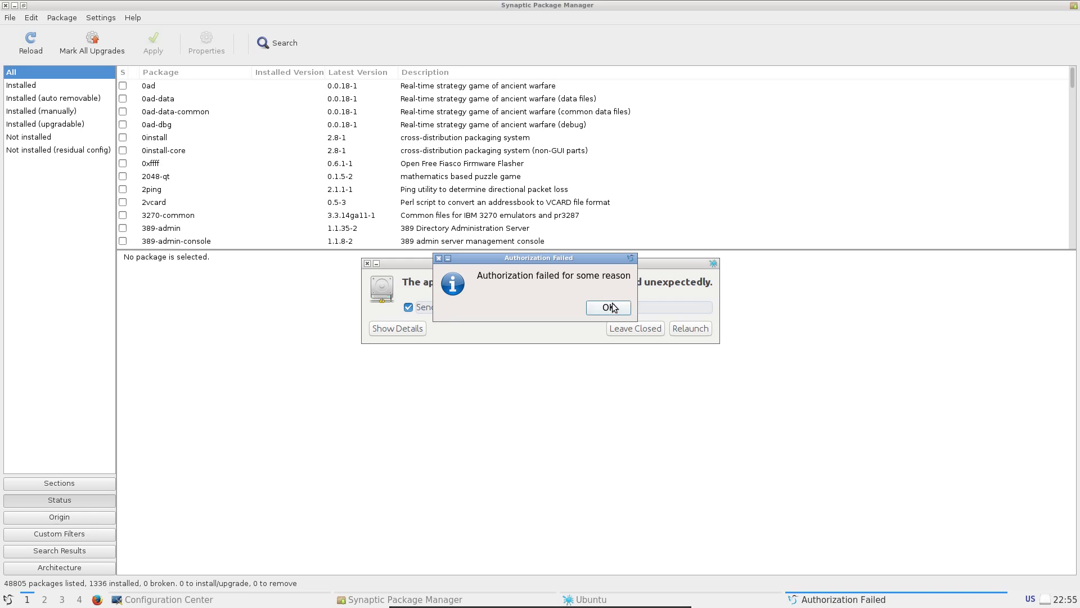
{"action": "left_click", "coordinate": [616, 308]}
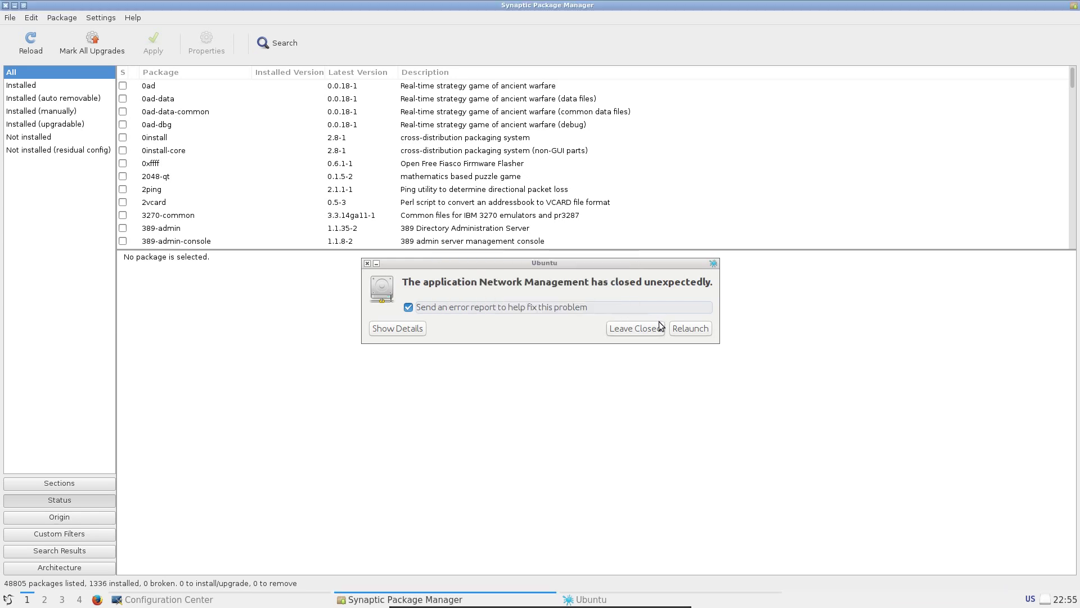
{"action": "left_click", "coordinate": [692, 330]}
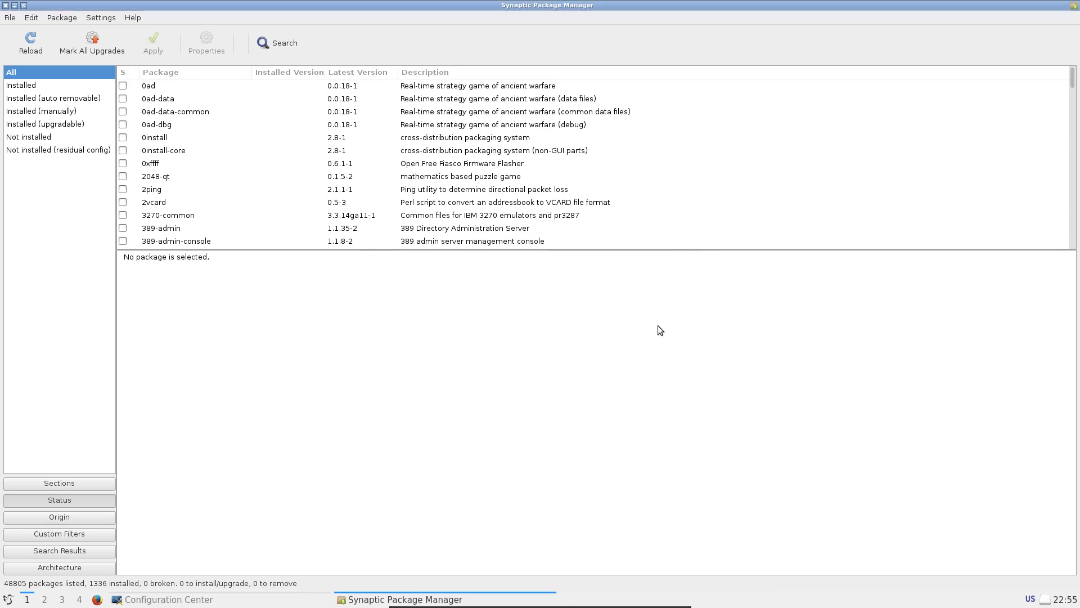
{"action": "left_click", "coordinate": [6, 6]}
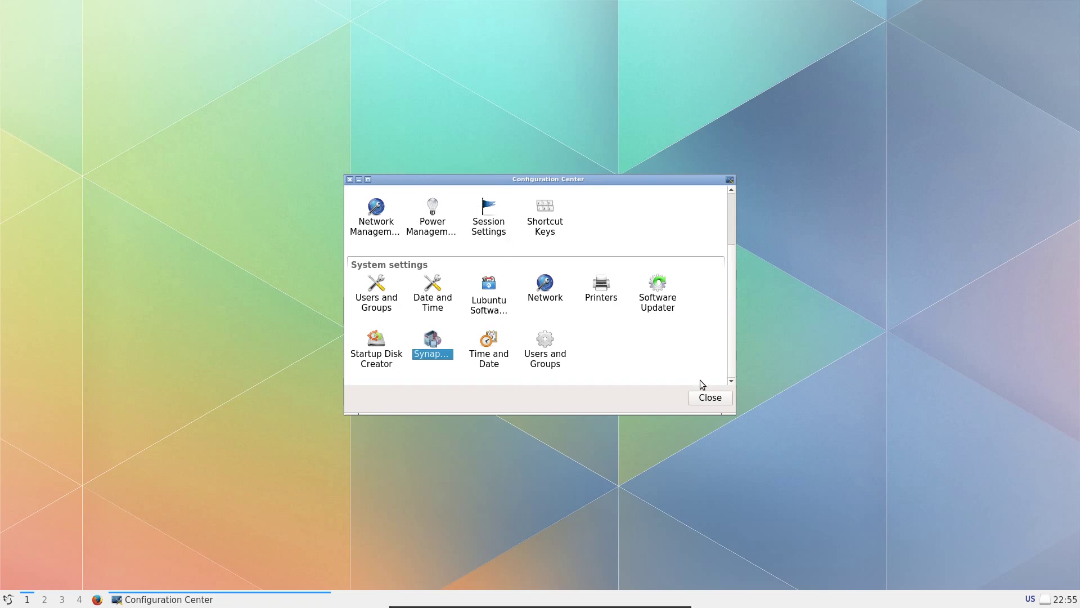
Close the Configuration Center and pin Galculator and PCManFM File Manager from Accessories to the panel
{"action": "left_click", "coordinate": [706, 396]}
{"action": "left_click", "coordinate": [8, 599]}
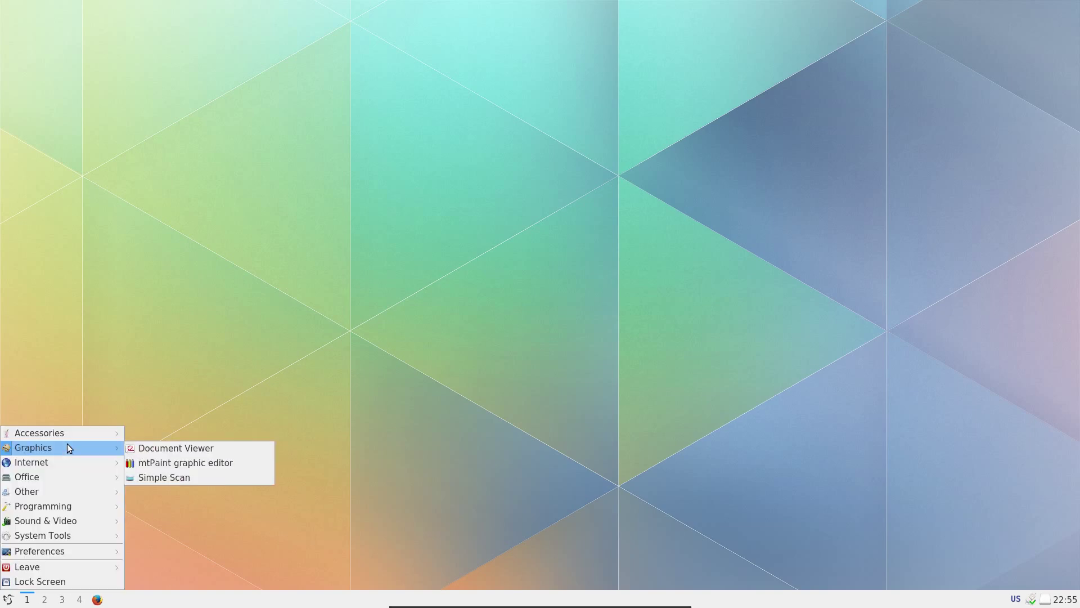
{"action": "mouse_move", "coordinate": [72, 434]}
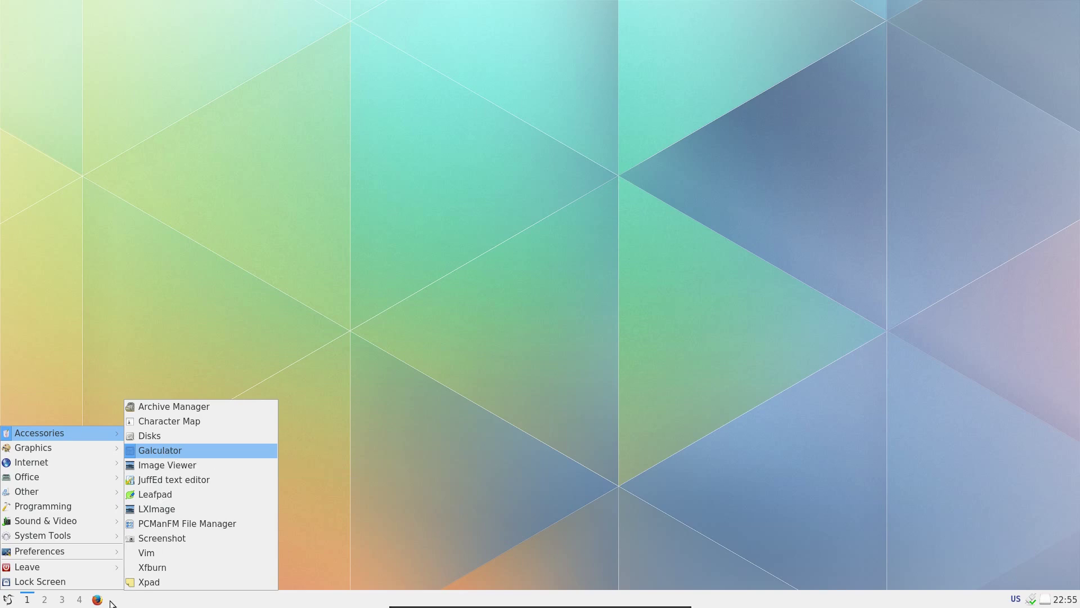
{"action": "key", "text": "Return"}
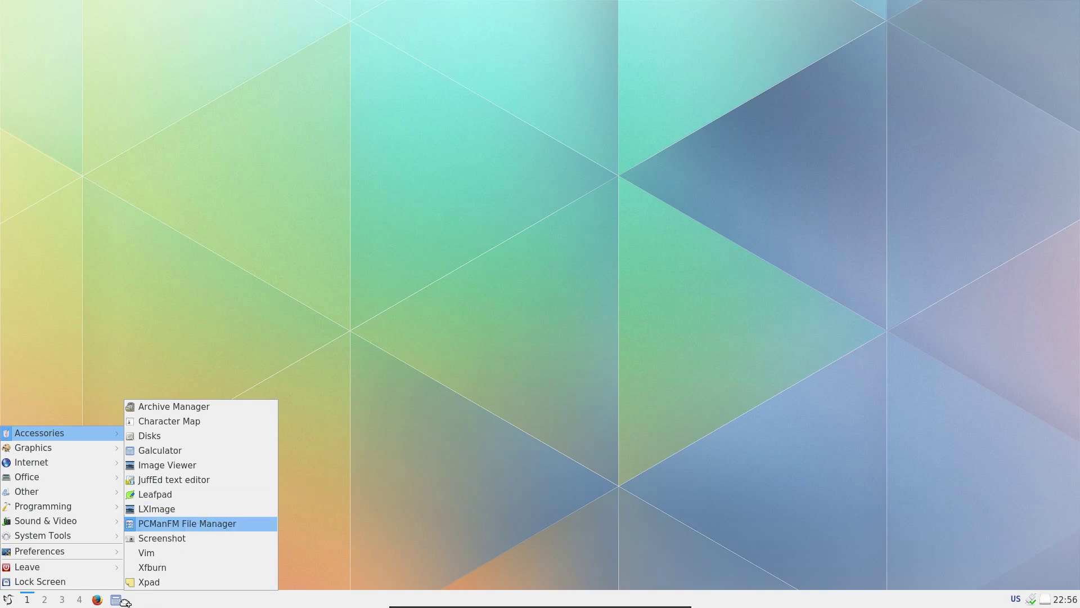
{"action": "key", "text": "Return"}
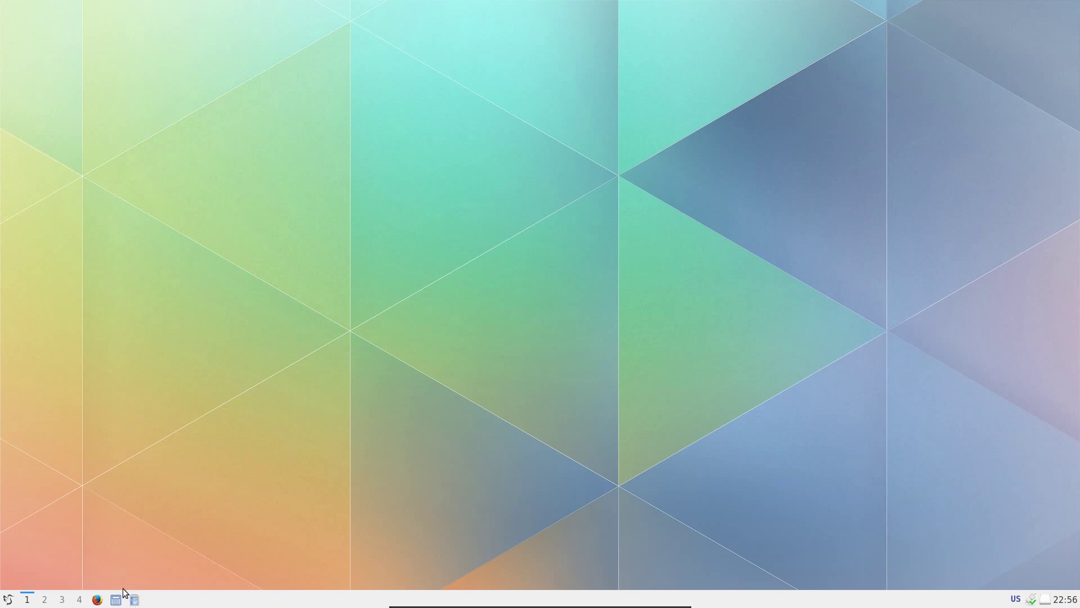
Launch PCManFM from the new panel shortcut, close the extra windows, and reopen a single one
{"action": "left_click", "coordinate": [135, 600]}
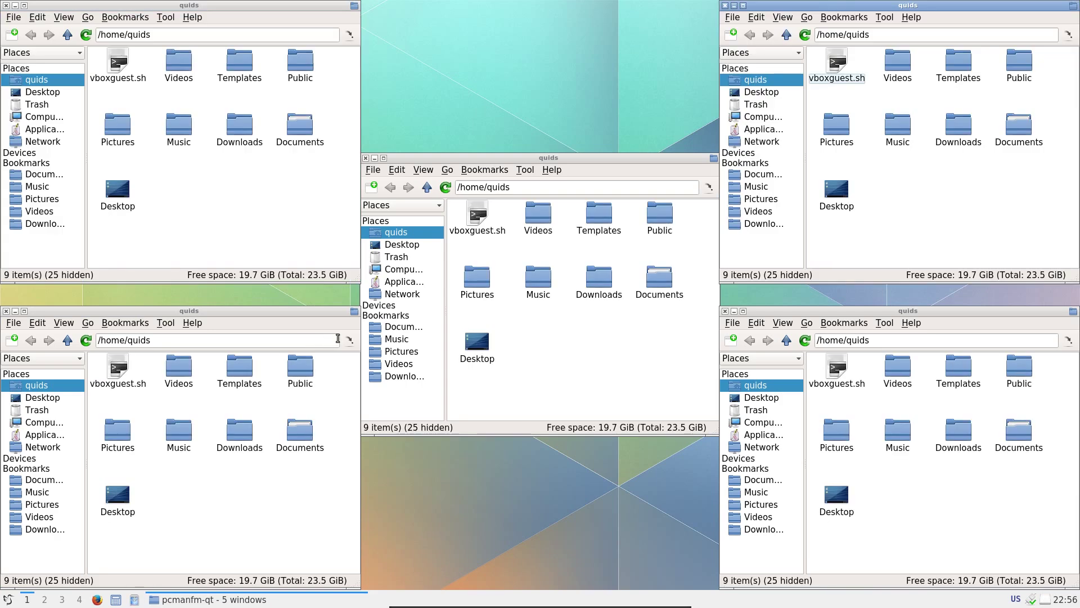
{"action": "key", "text": "ctrl+w"}
{"action": "key", "text": "ctrl+w"}
{"action": "key", "text": "ctrl+w"}
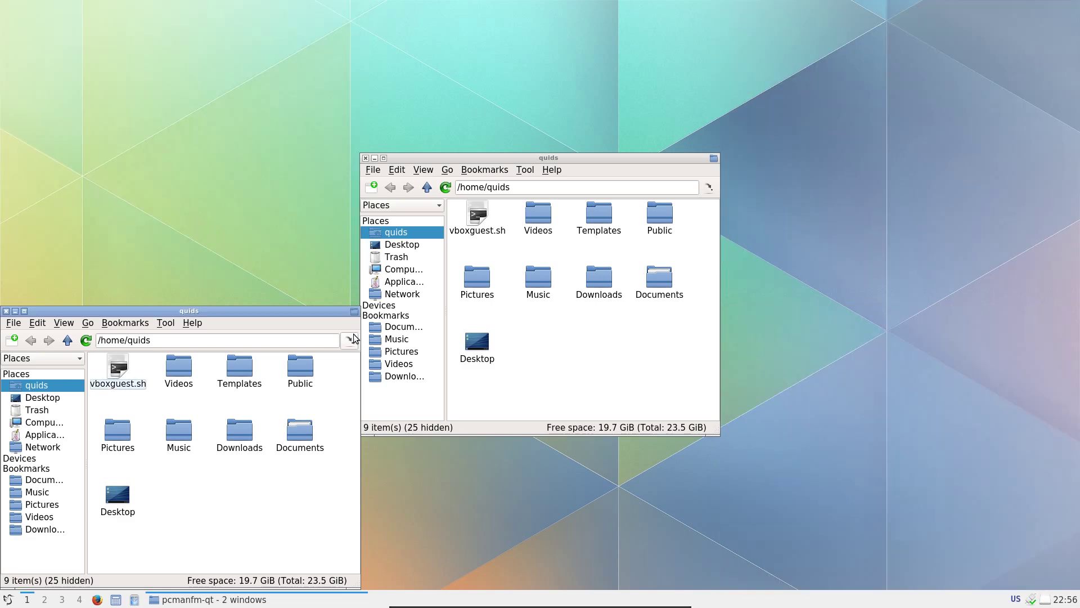
{"action": "key", "text": "ctrl+w"}
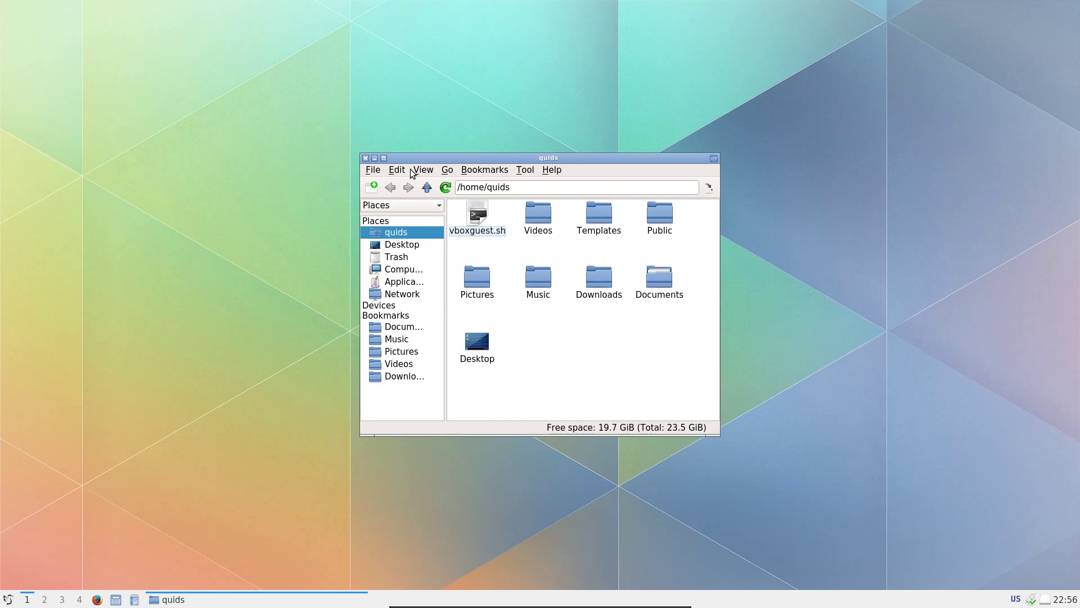
{"action": "left_click", "coordinate": [365, 158]}
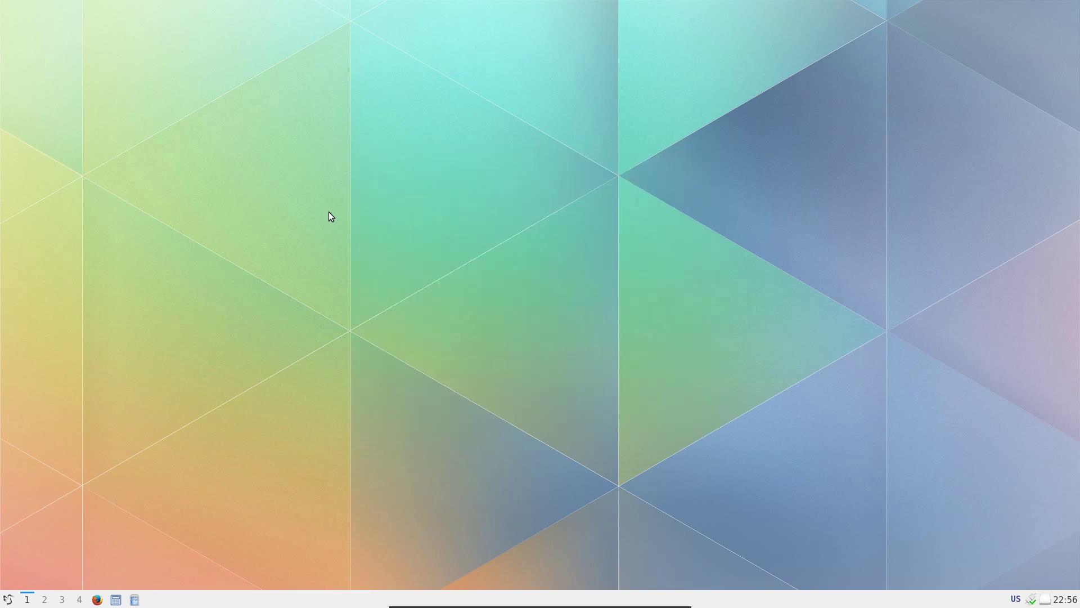
{"action": "left_click", "coordinate": [133, 600]}
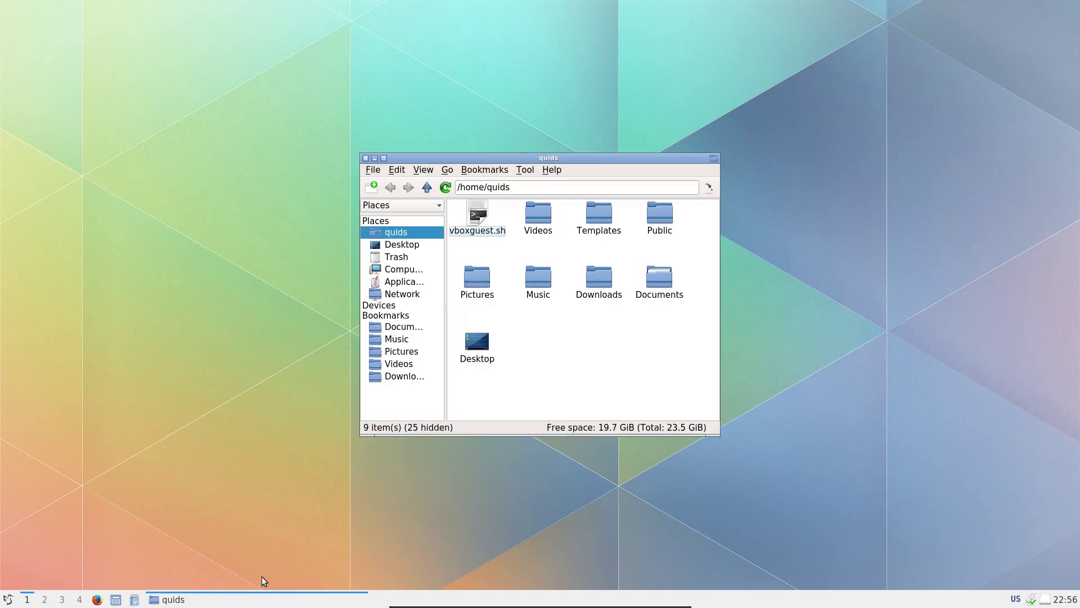
Browse Network, Documents and Music, ending on Network showing Windows Network and the NAS
{"action": "left_click", "coordinate": [401, 294]}
{"action": "left_click", "coordinate": [400, 329]}
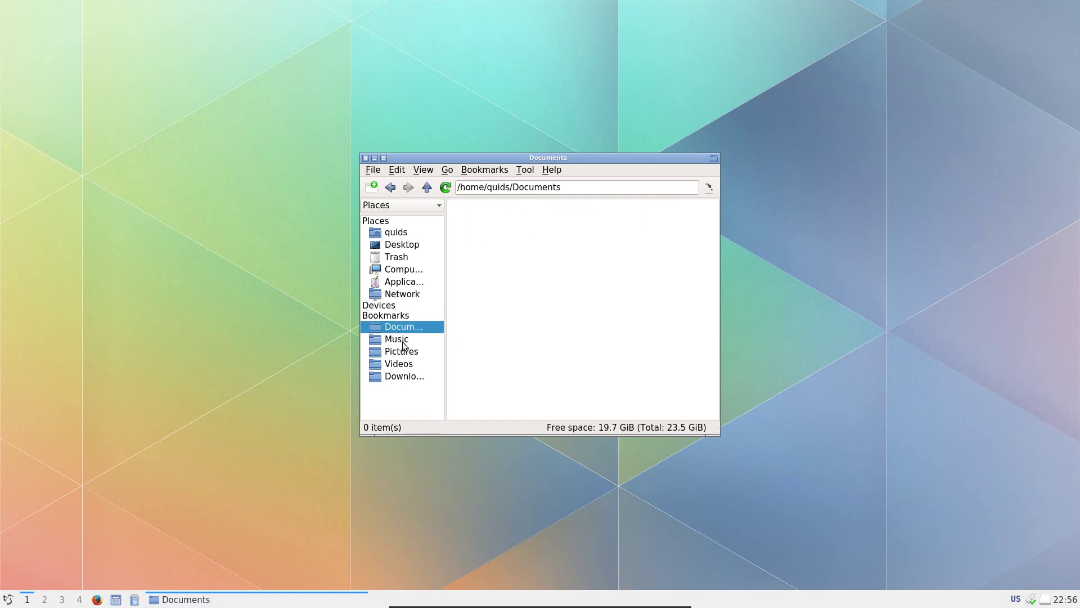
{"action": "left_click", "coordinate": [402, 341]}
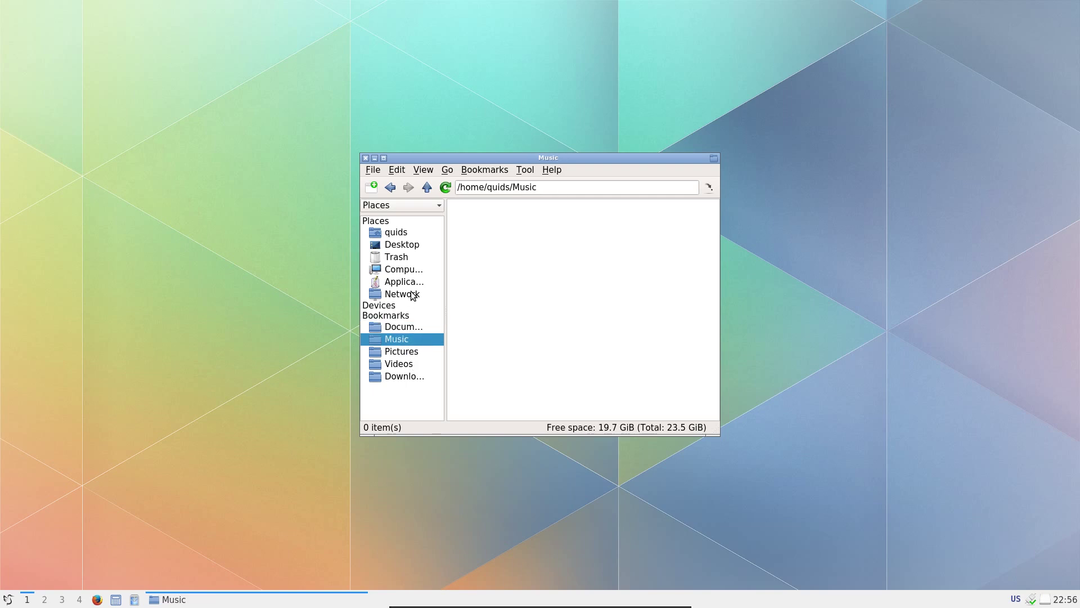
{"action": "left_click", "coordinate": [391, 297]}
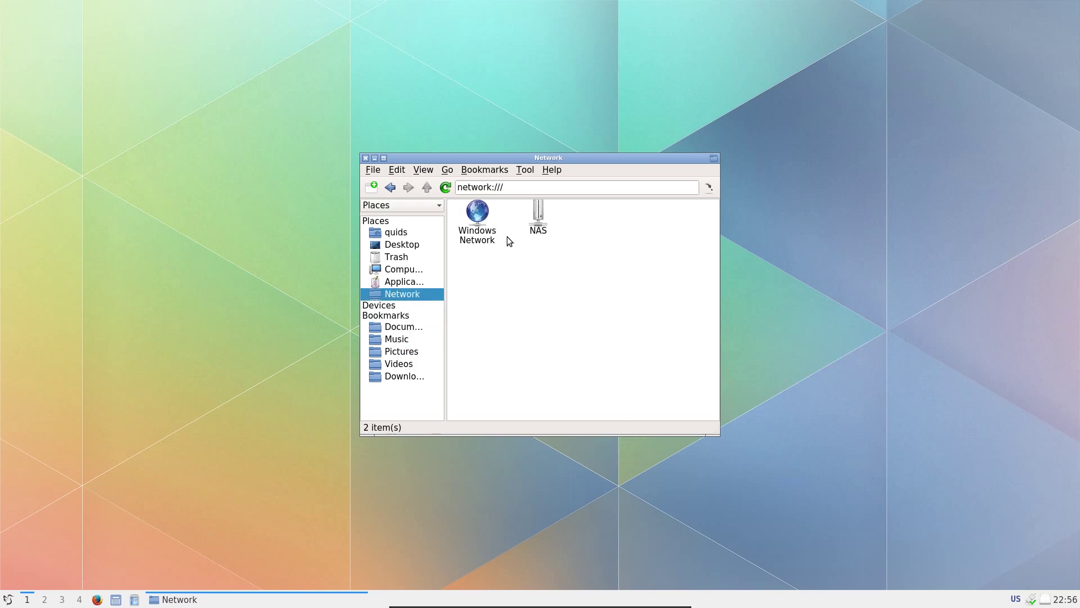